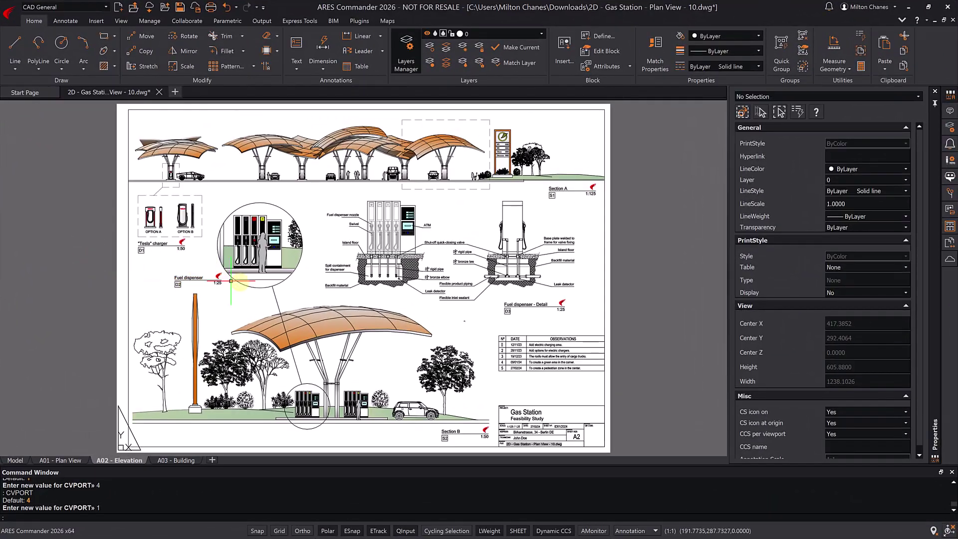
- Activate the circular fuel dispenser detail viewport, pan its contents, and return to the sheet
double_click(250, 283)
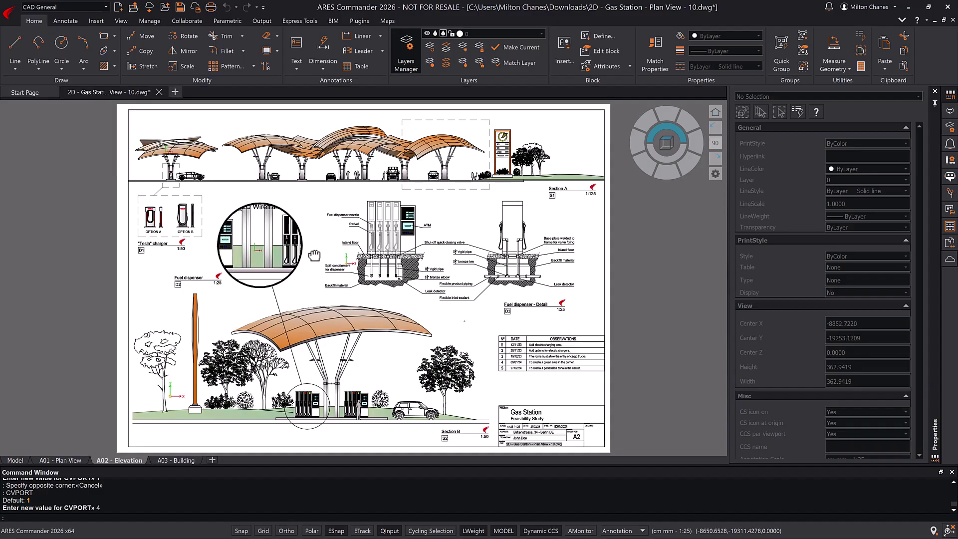
middle_click_drag(351, 257, 357, 265)
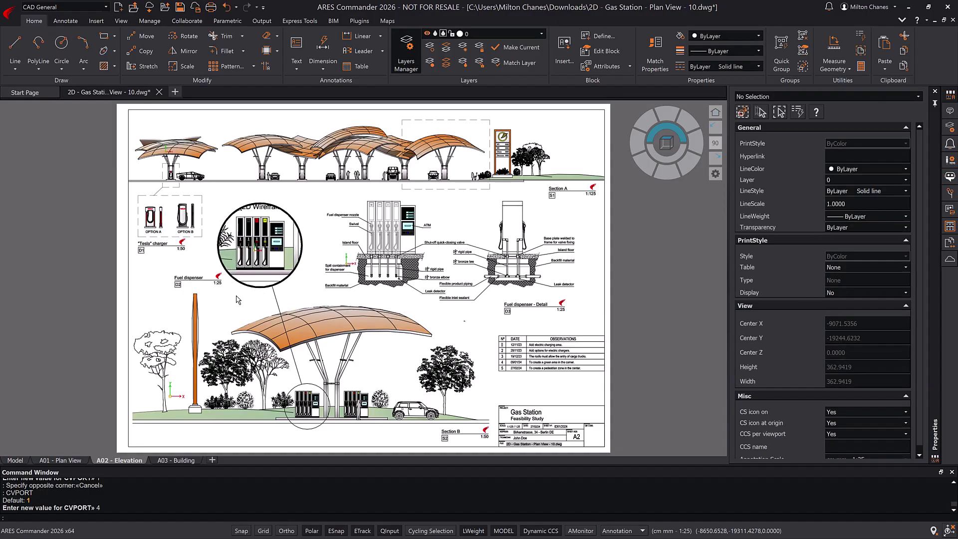
double_click(60, 375)
- In model space, set the pump block's visibility state to Pump Front (4) with ATM
left_click(15, 460)
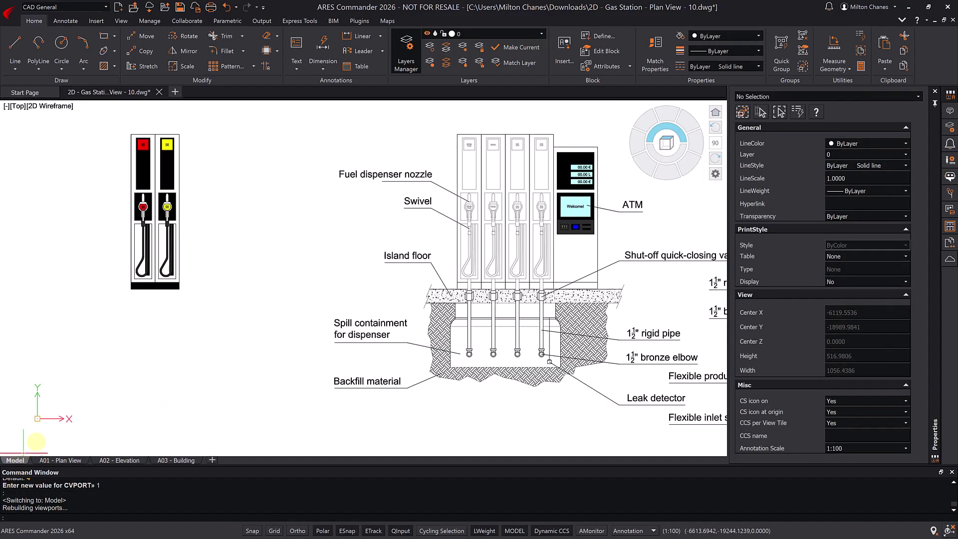
left_click(155, 290)
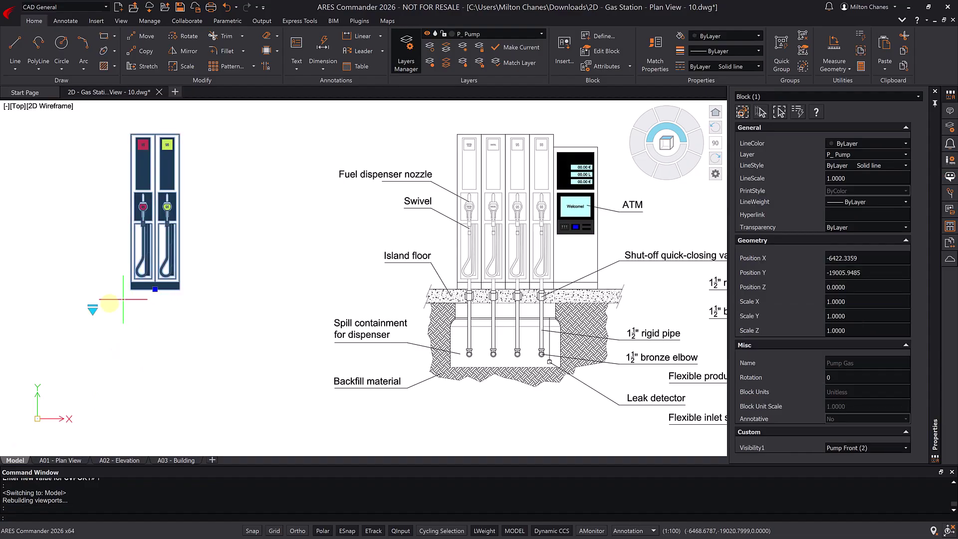
left_click(93, 310)
left_click(143, 318)
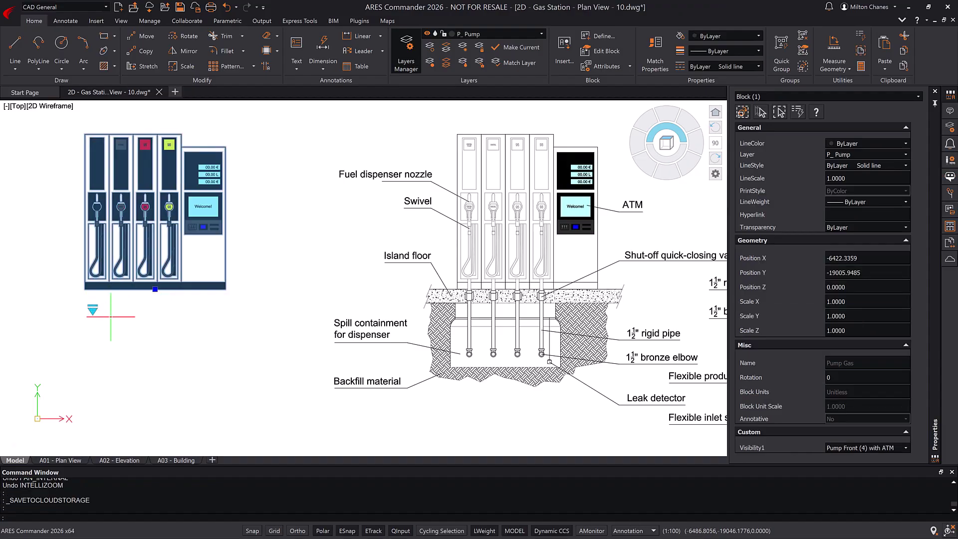
key("Escape")
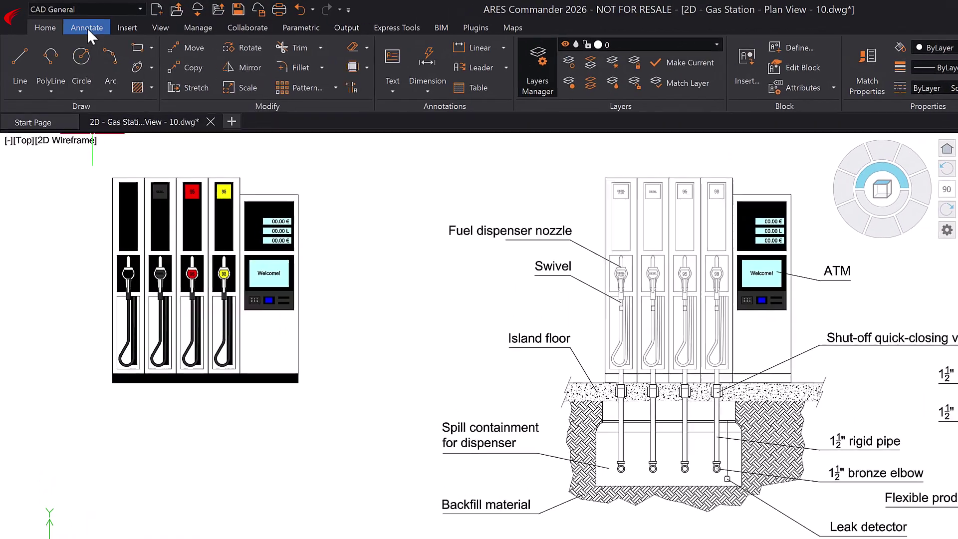
- Browse the Annotate, Insert, View and Manage ribbon tabs through to Collaborate
left_click(77, 23)
left_click(114, 23)
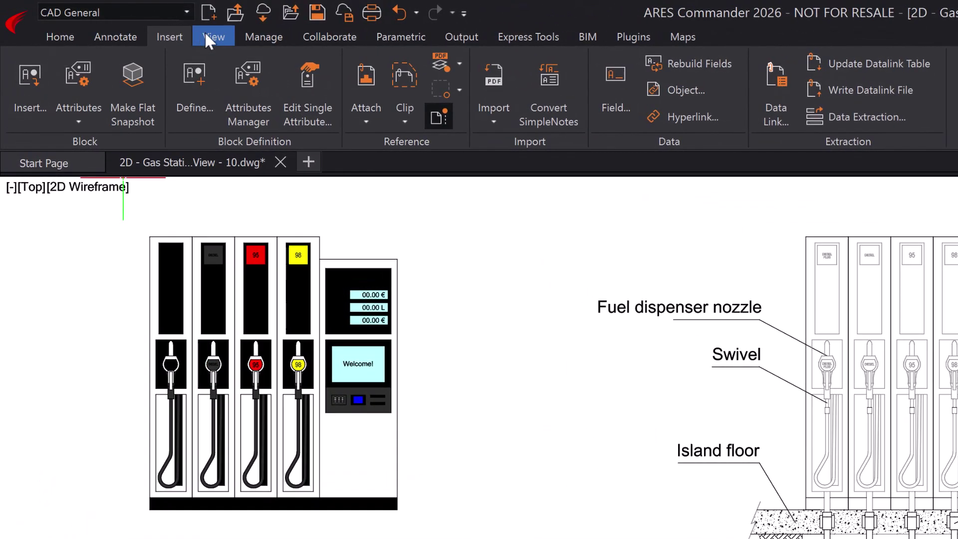
left_click(209, 35)
left_click(258, 38)
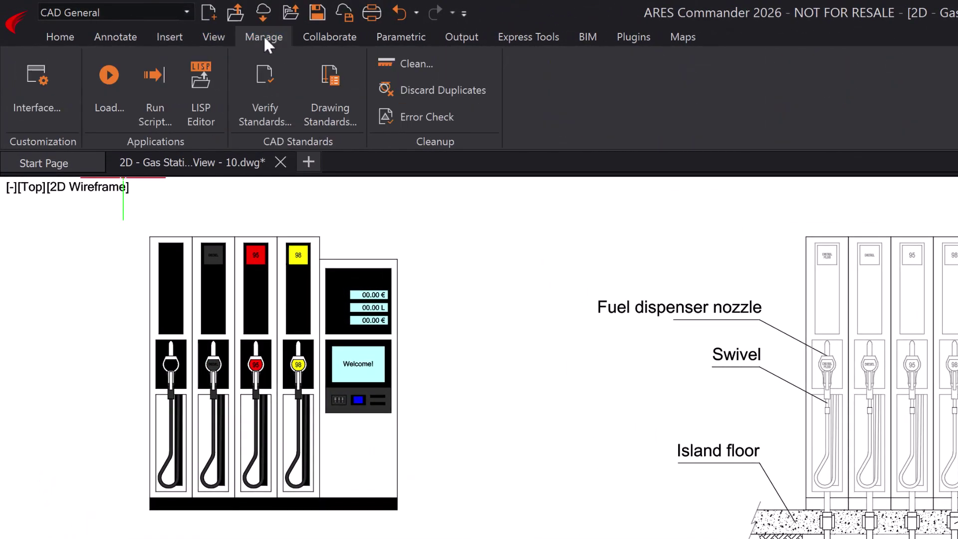
left_click(316, 41)
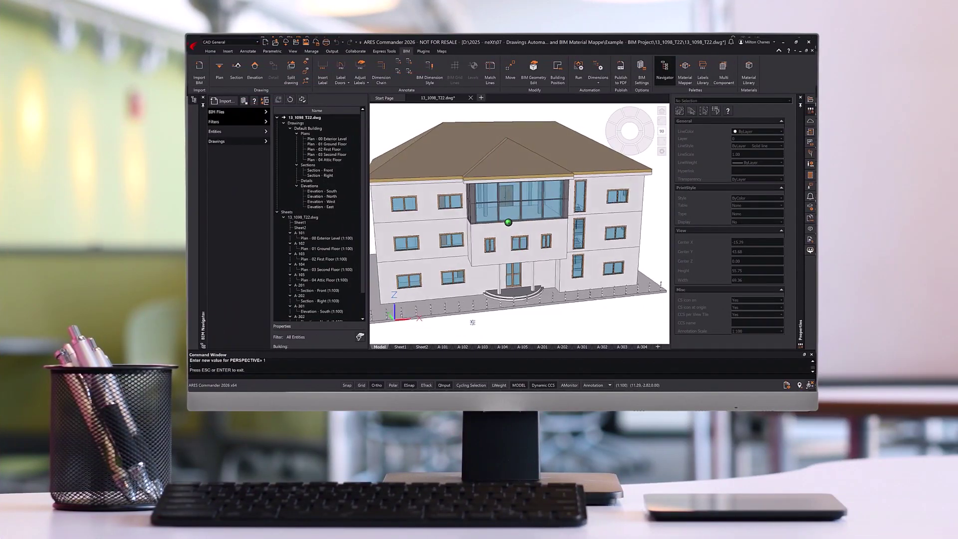
middle_click_drag(472, 323, 598, 210, "shift")
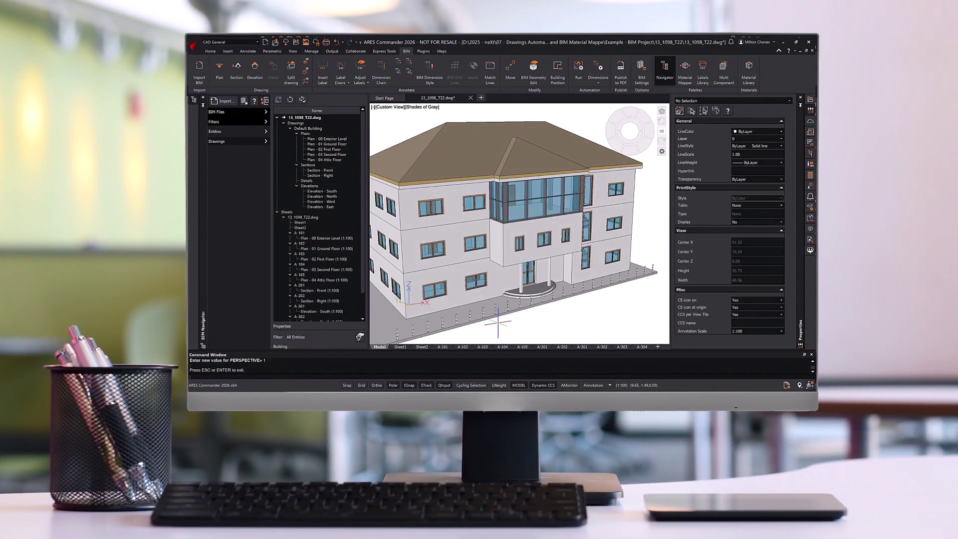
left_click(630, 151)
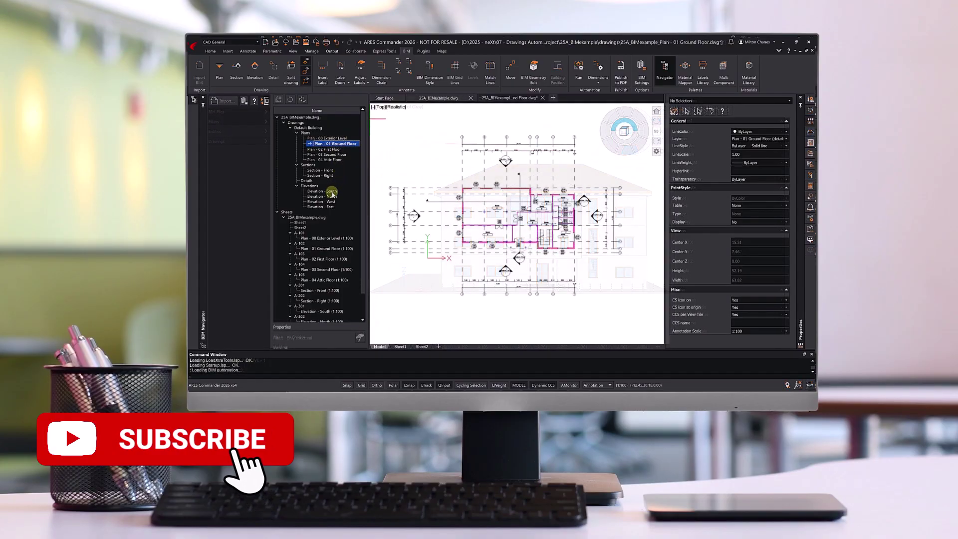
double_click(329, 195)
double_click(327, 170)
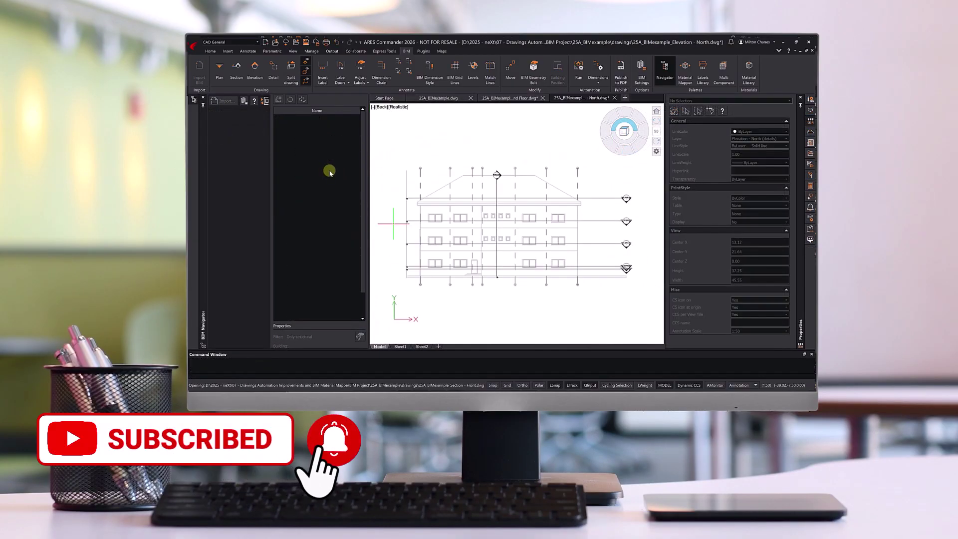
double_click(305, 243)
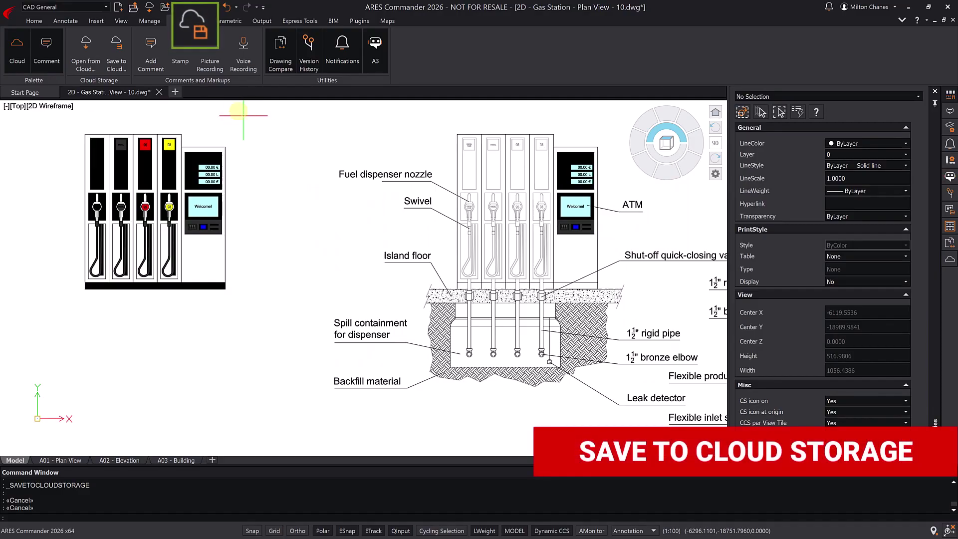
- Start Save to Cloud, checking the ARES Kudo storage page and the connected storages list
left_click(195, 8)
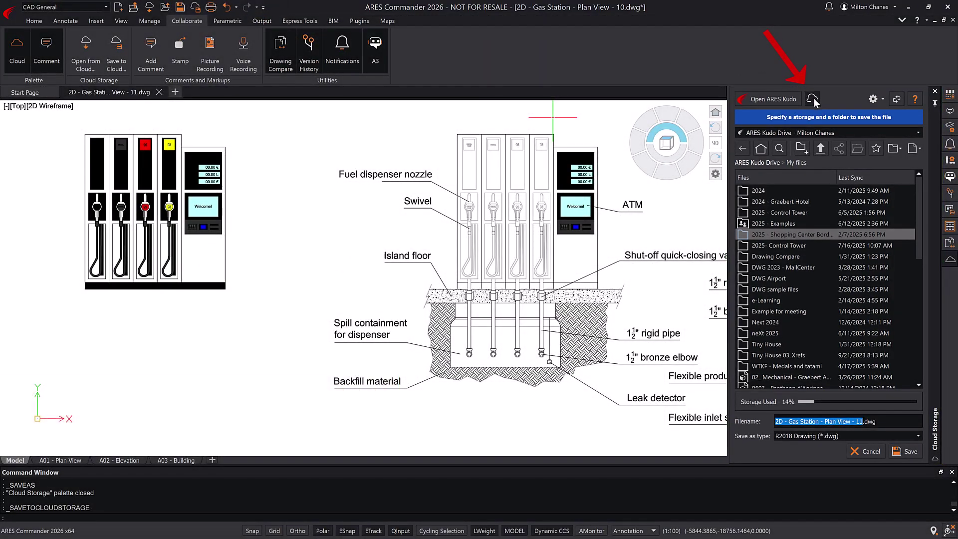
left_click(813, 99)
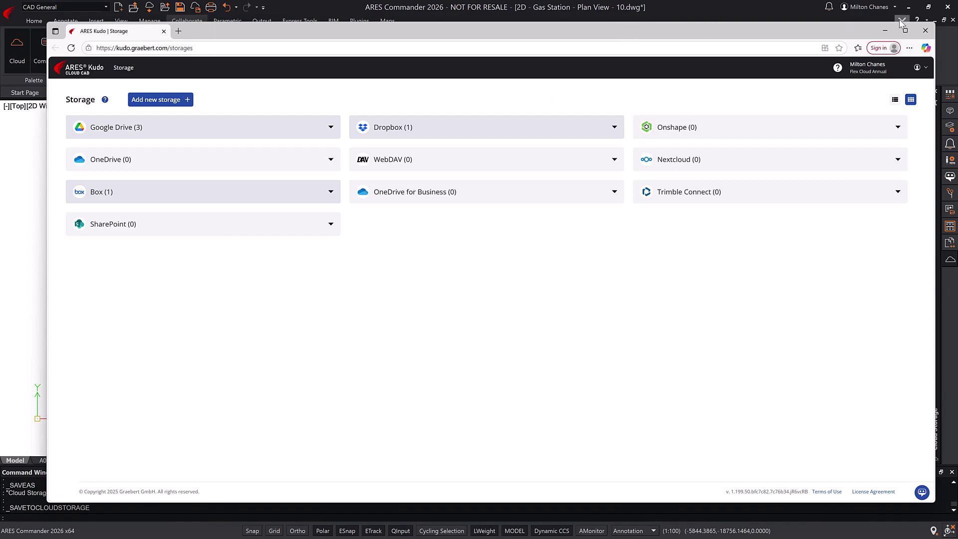
left_click(924, 31)
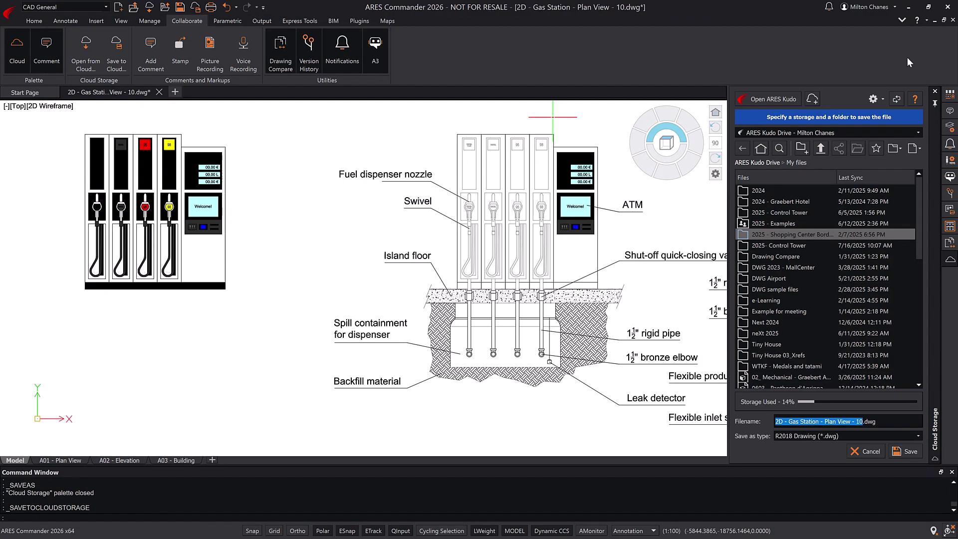
left_click(860, 132)
left_click(860, 132)
- Create the '2025 - Gas Station' folder on ARES Kudo Drive and save the drawing there
left_click(801, 148)
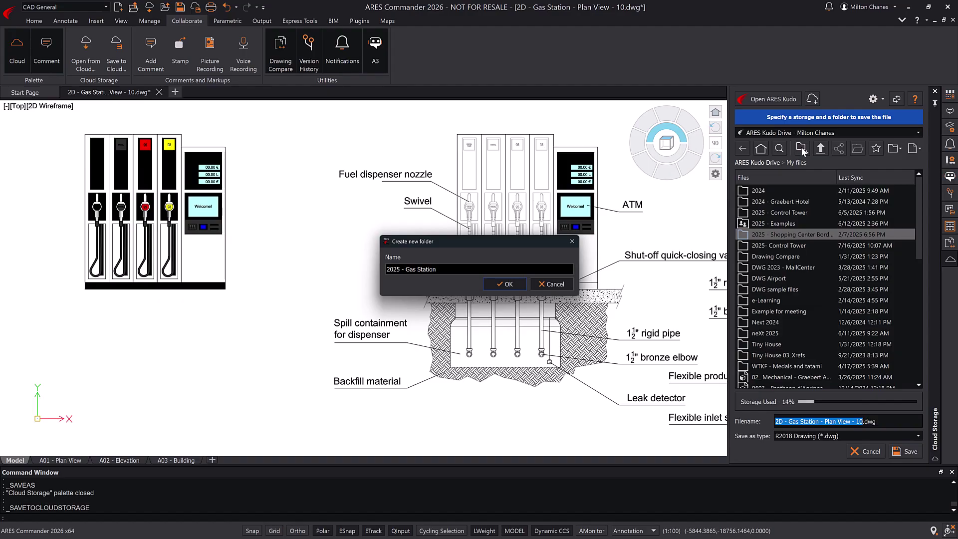
left_click(508, 284)
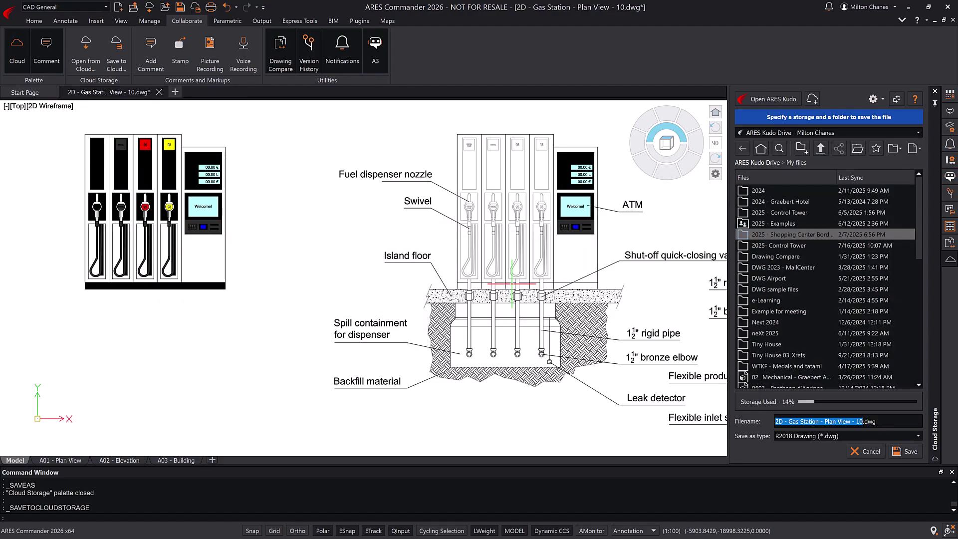
double_click(772, 236)
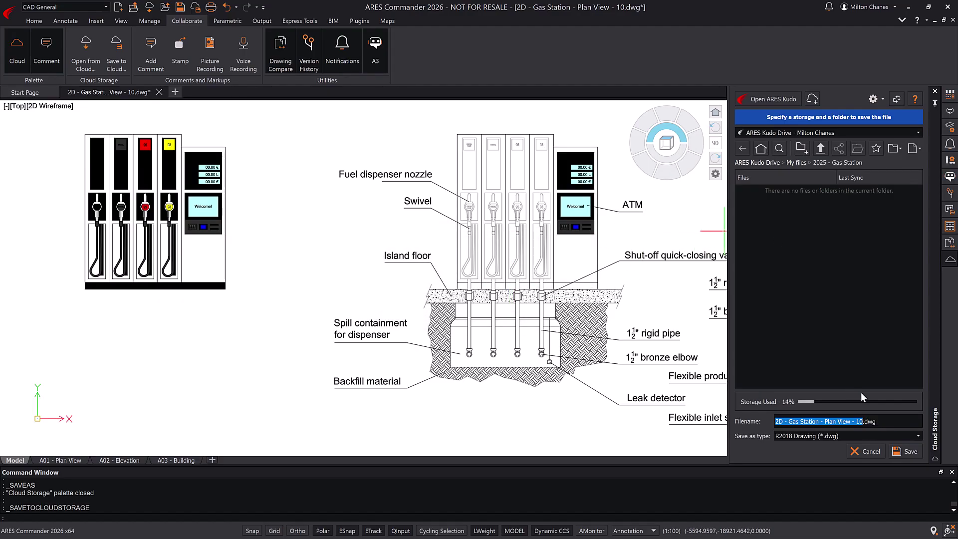
left_click(907, 451)
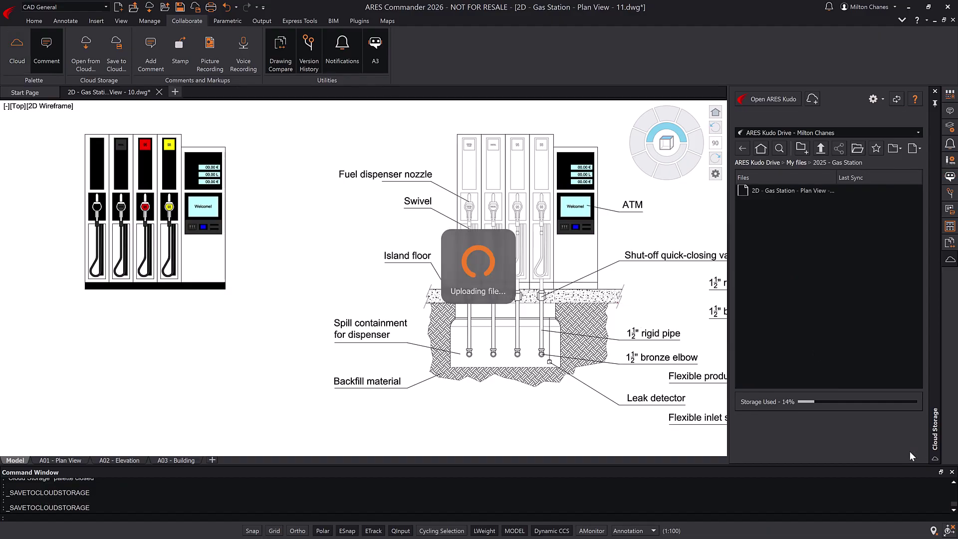
- Undo the hatch edits, check both backfill hatches, and save the drawing back to the cloud
key("ctrl+z")
key("ctrl+z")
key("ctrl+z")
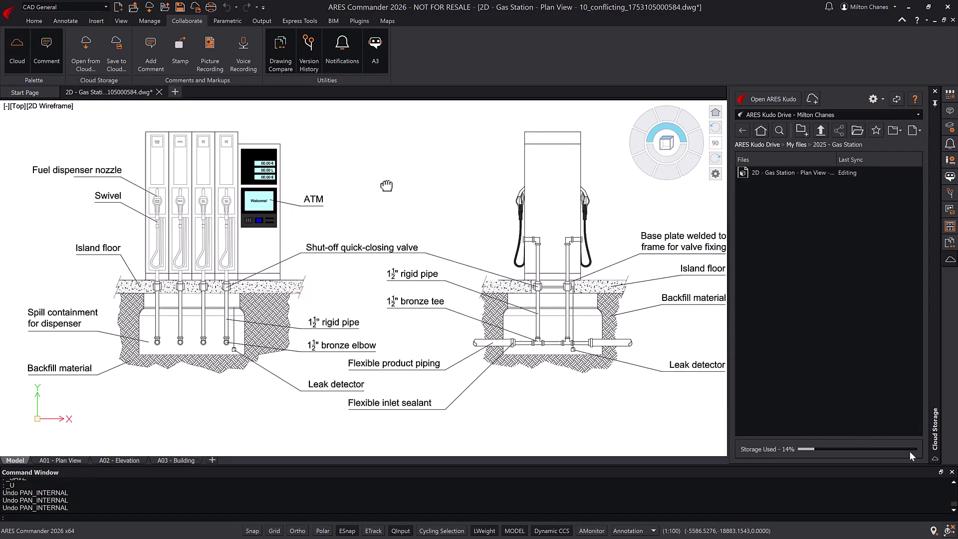
left_click(258, 301)
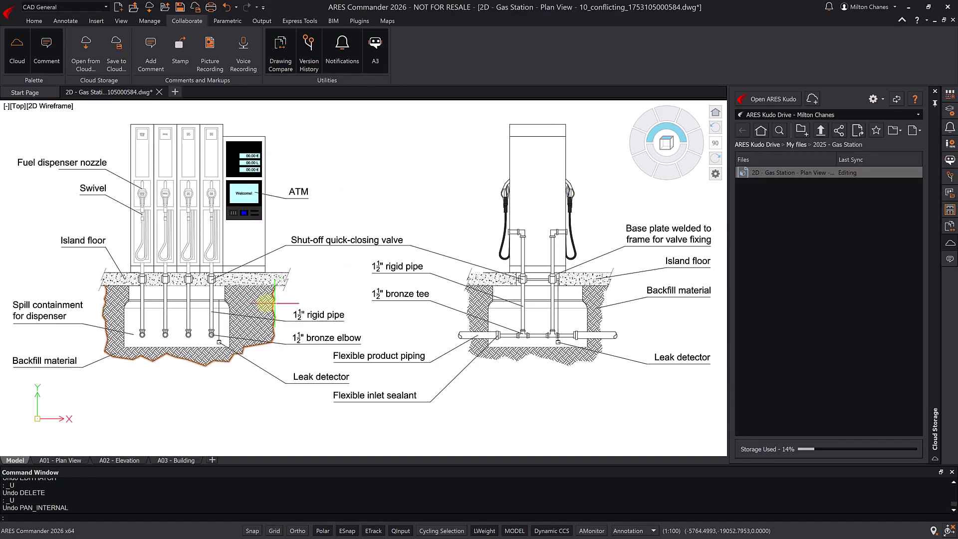
left_click(480, 316)
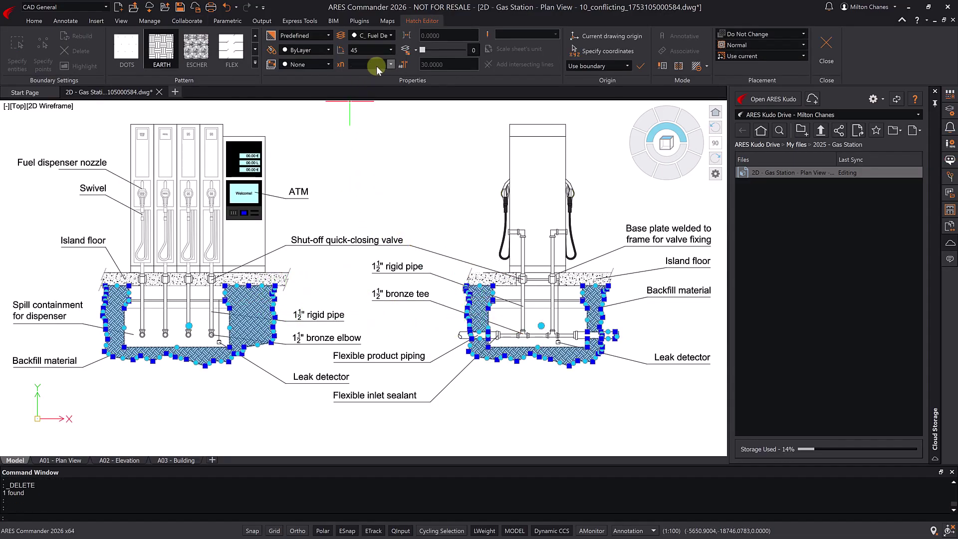
key("Escape")
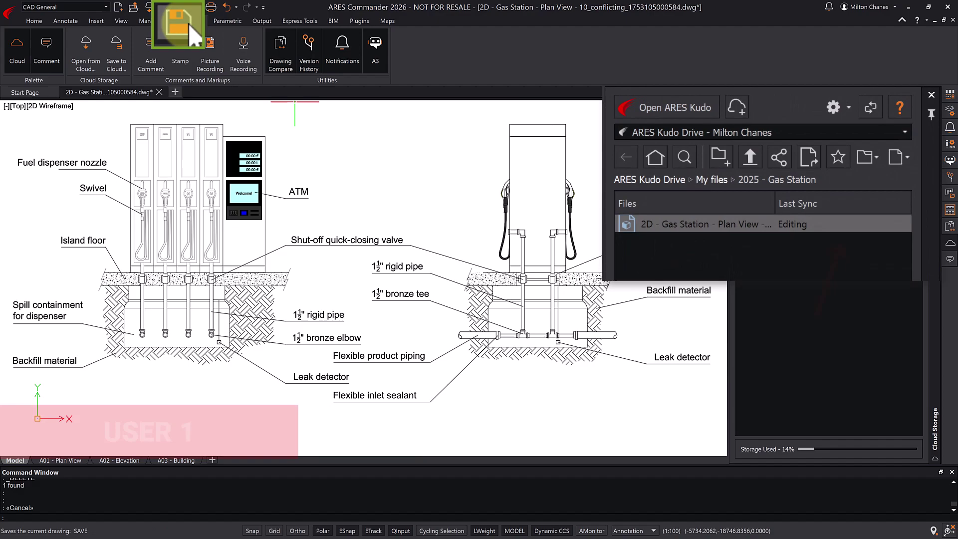
left_click(182, 8)
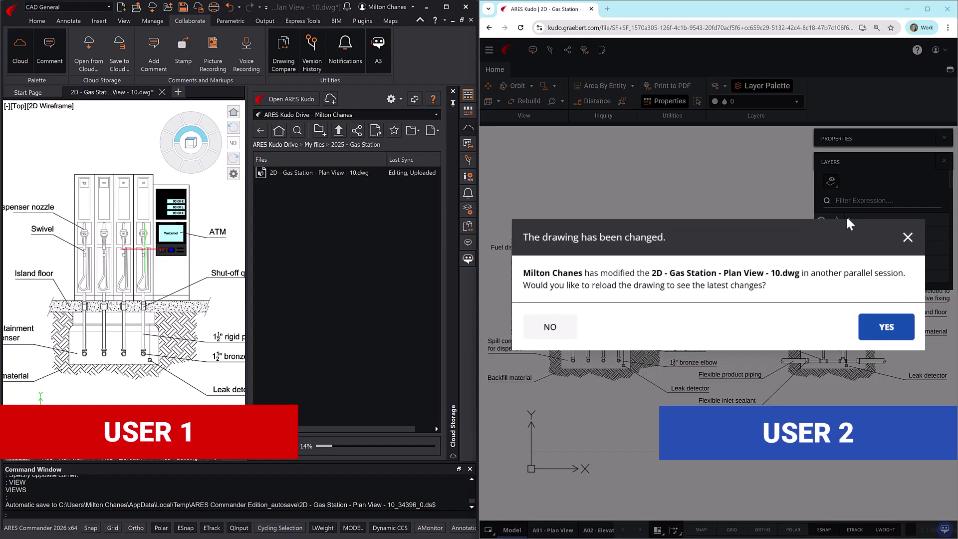
- Accept the 'drawing has been changed' prompt to reload the latest saved version
left_click(890, 327)
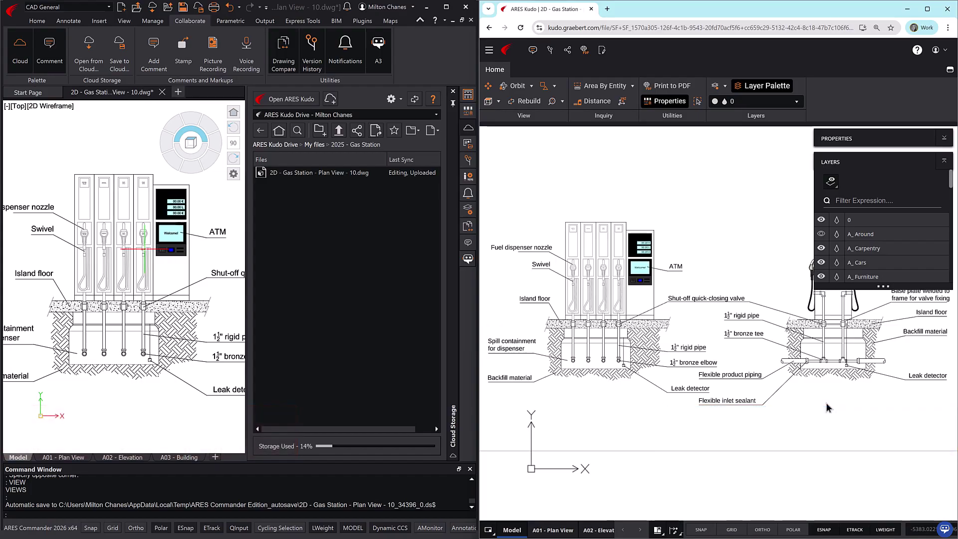
- Send an edit-control request, reject it from Notifications, and dismiss the denial notice
left_click(602, 51)
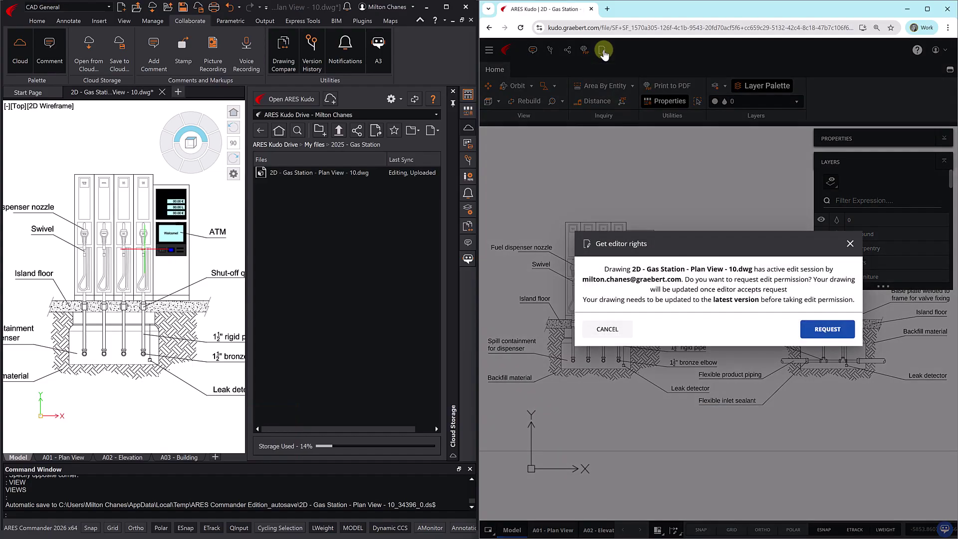
left_click(833, 330)
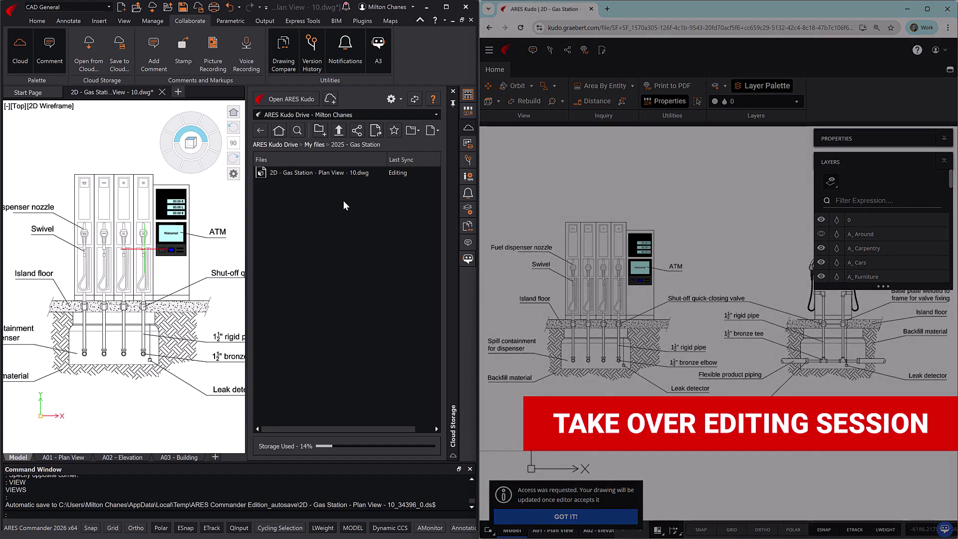
left_click(345, 48)
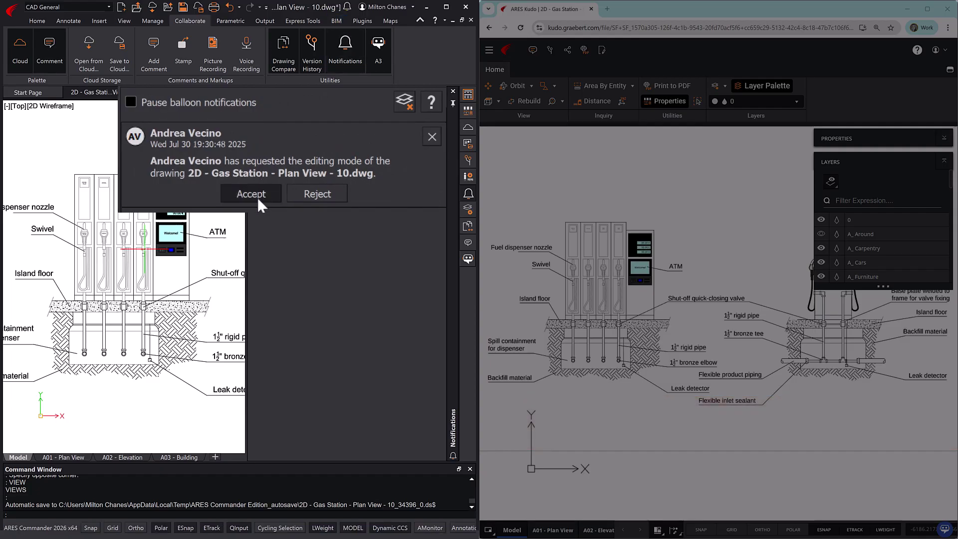
left_click(315, 194)
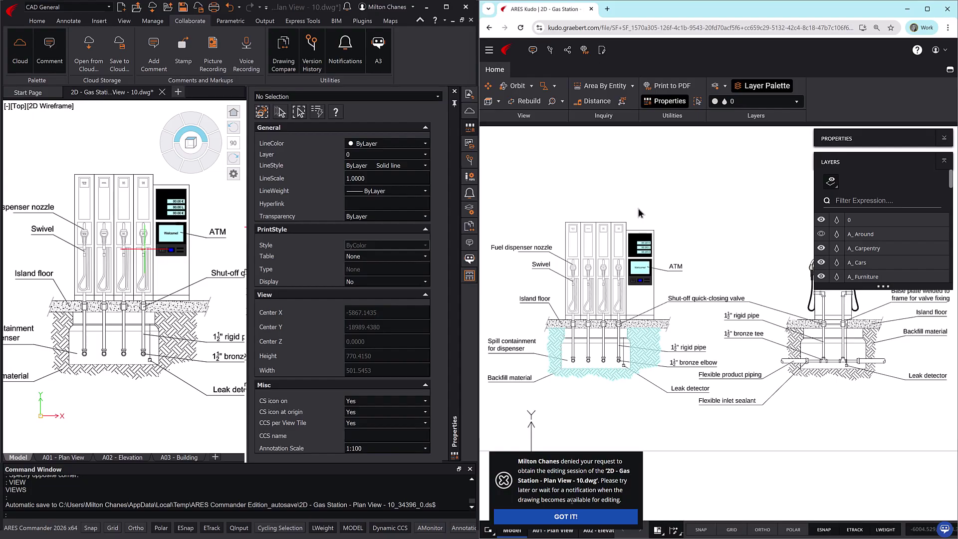
left_click(579, 518)
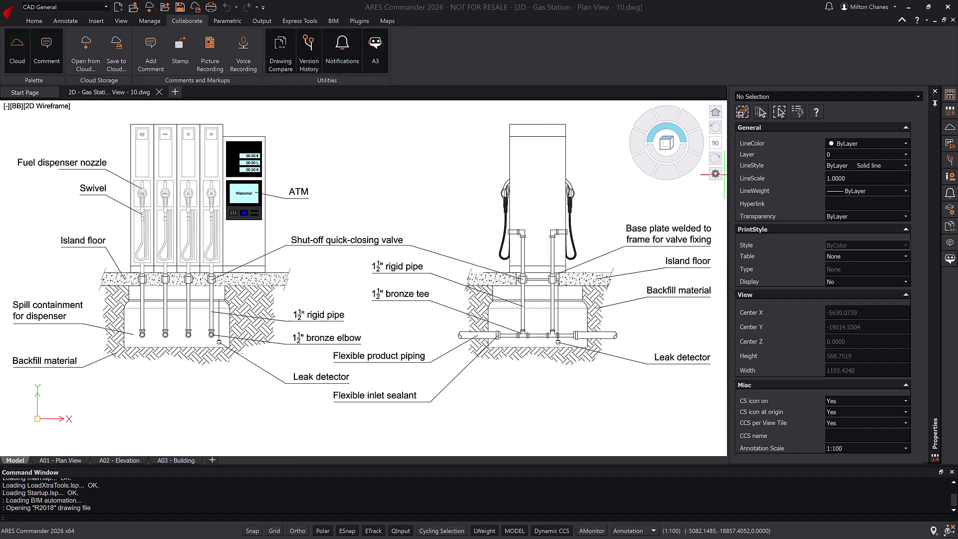
- Open Version History and bring up the context menu for the 5:12 PM version
left_click(949, 164)
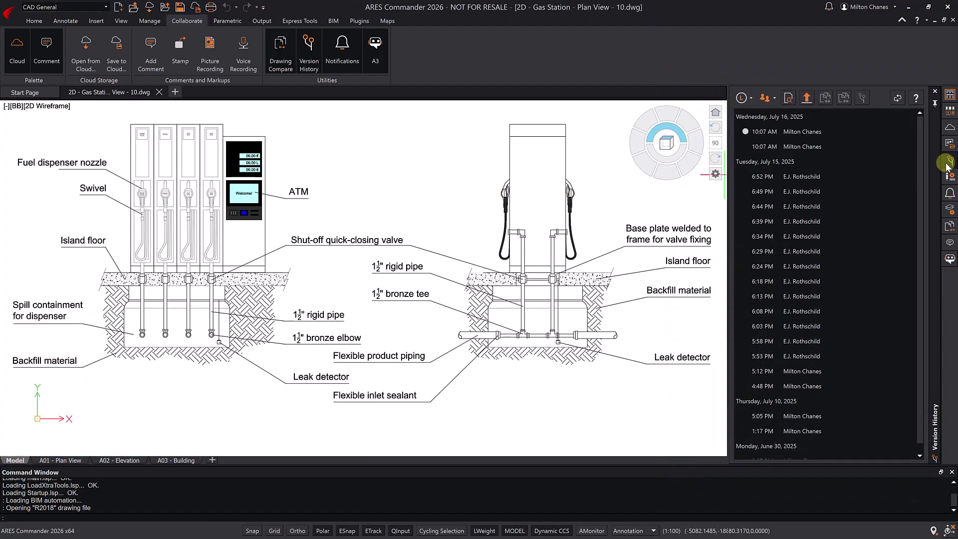
left_click(799, 376)
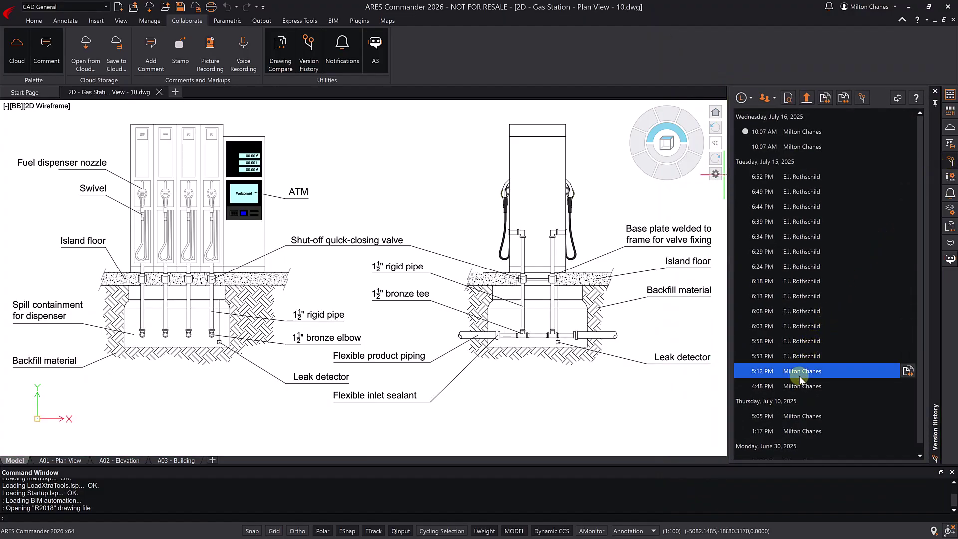
right_click(799, 376)
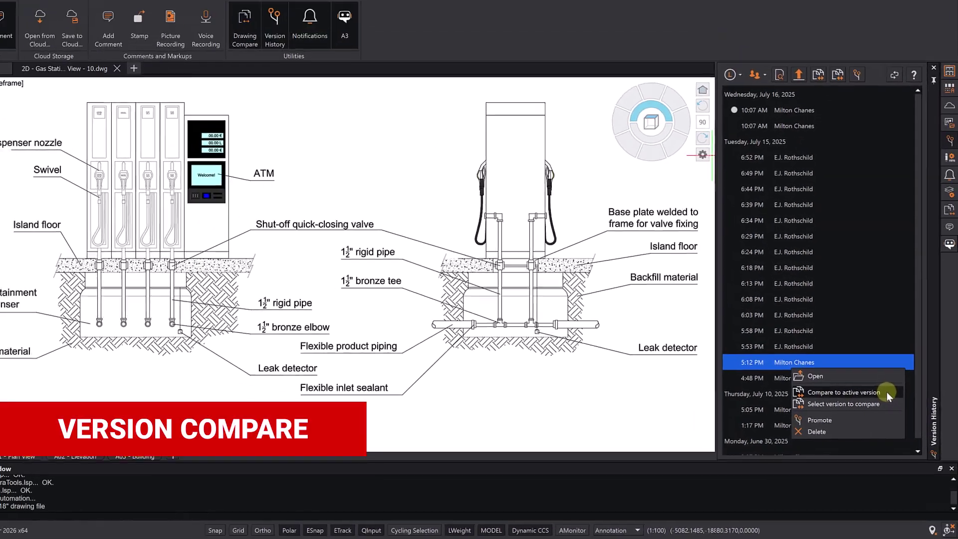
- Compare the 5:12 PM version to the active drawing, then reselect it in Version History
left_click(848, 314)
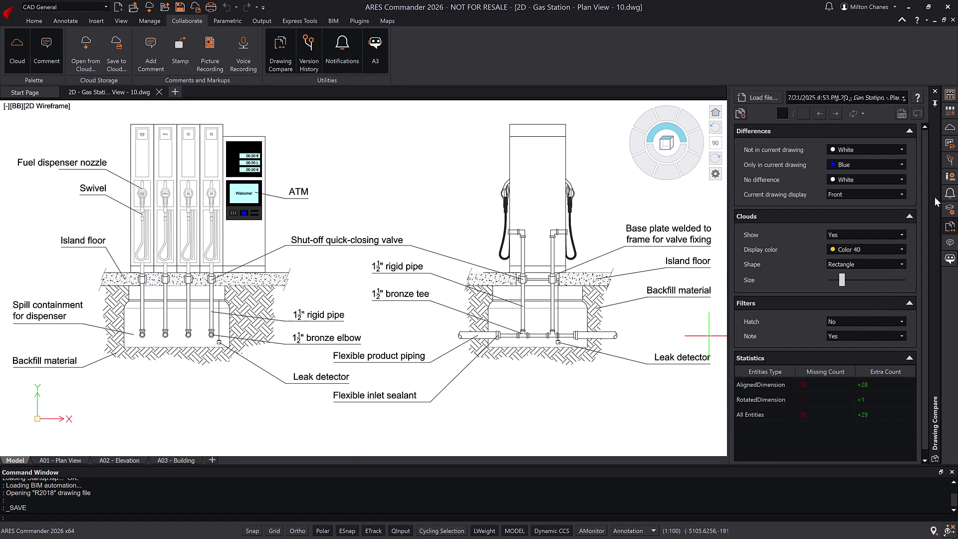
left_click(948, 162)
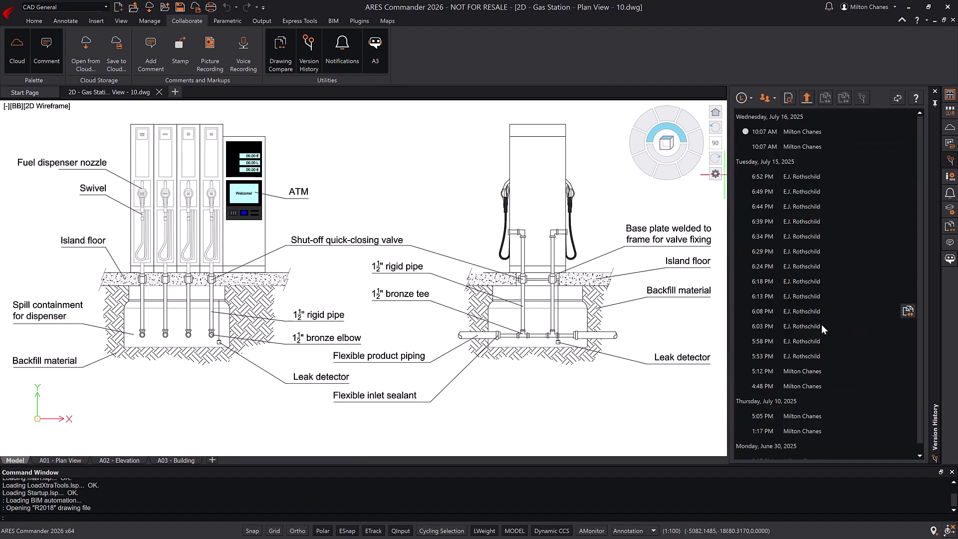
left_click(799, 375)
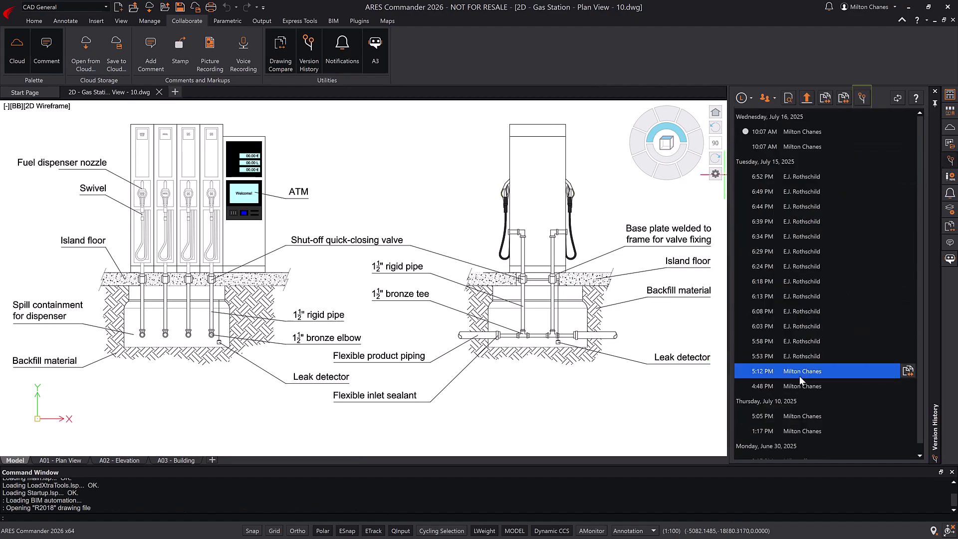
- Show the Promote option for the 5:12 PM version, then close the menu without promoting
right_click(799, 375)
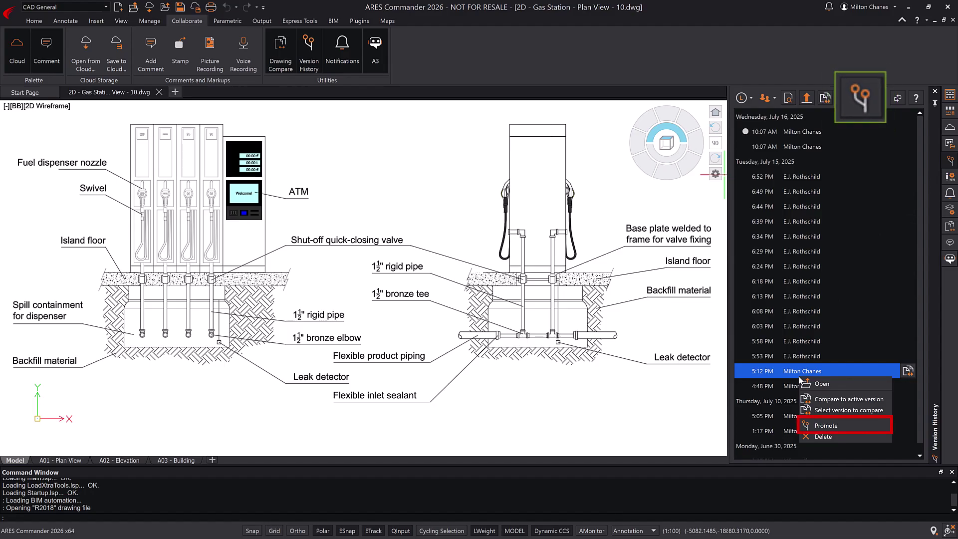
key("Escape")
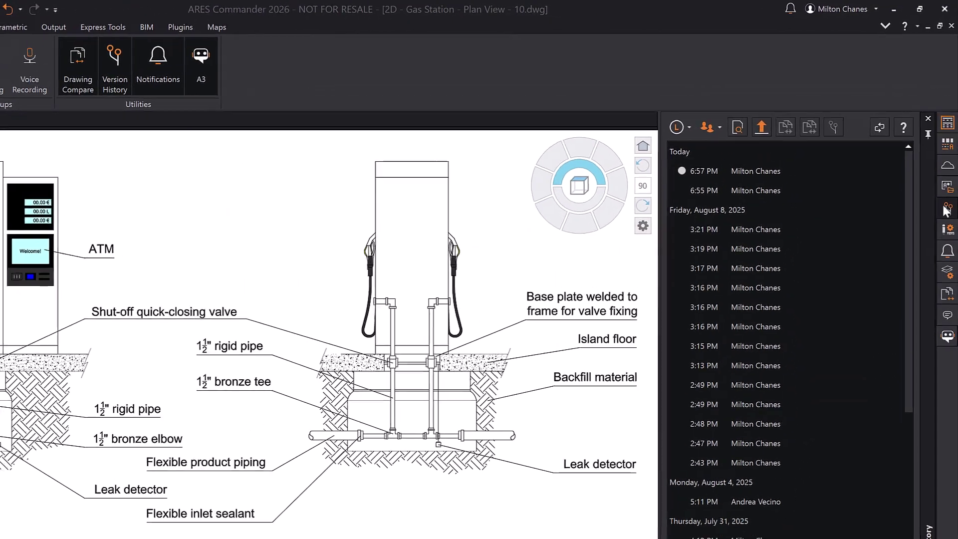
- Open Permissions for the gas station drawing from the Cloud Storage file list
left_click(947, 165)
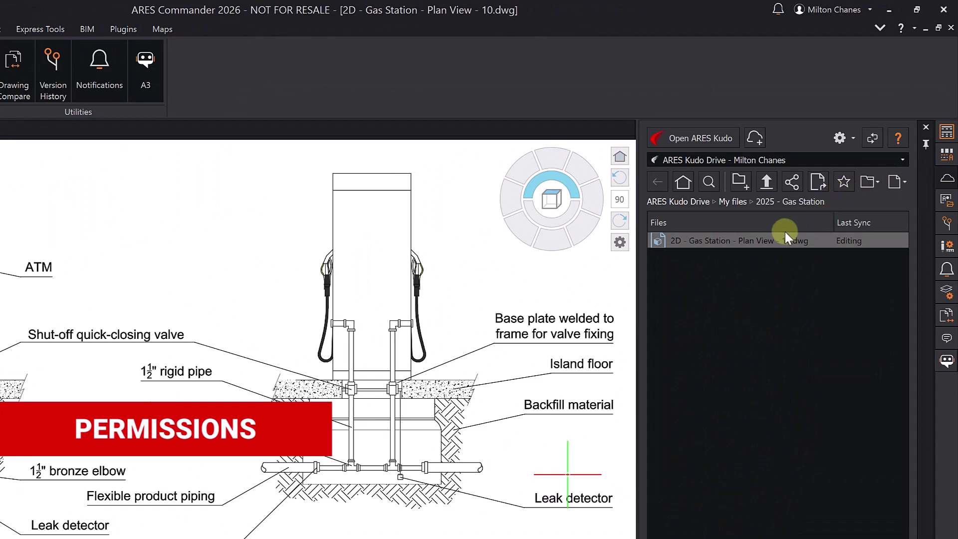
left_click(762, 242)
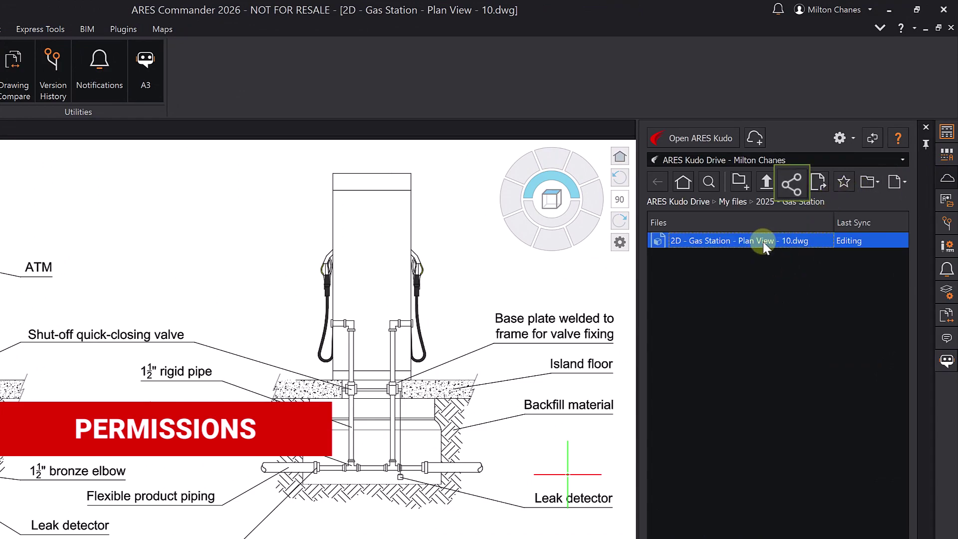
right_click(762, 242)
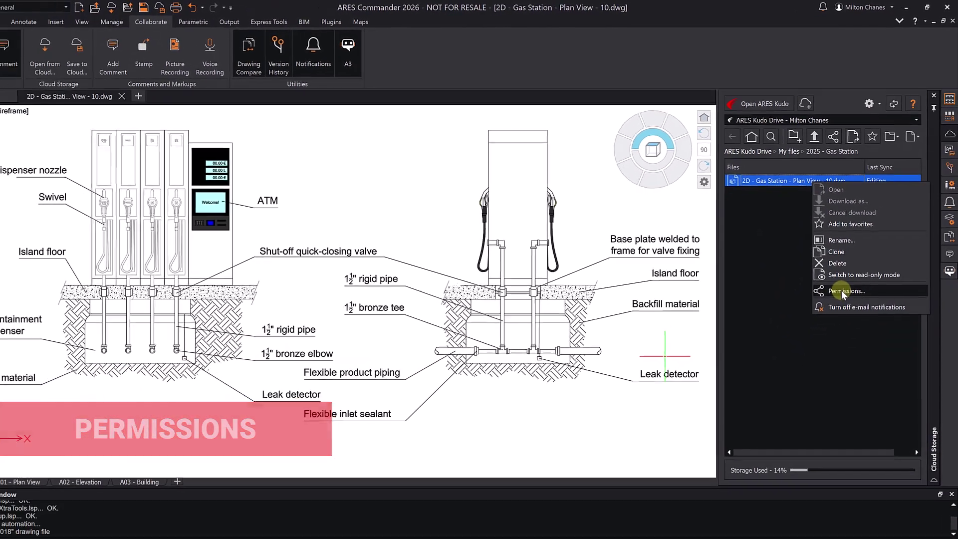
left_click(841, 290)
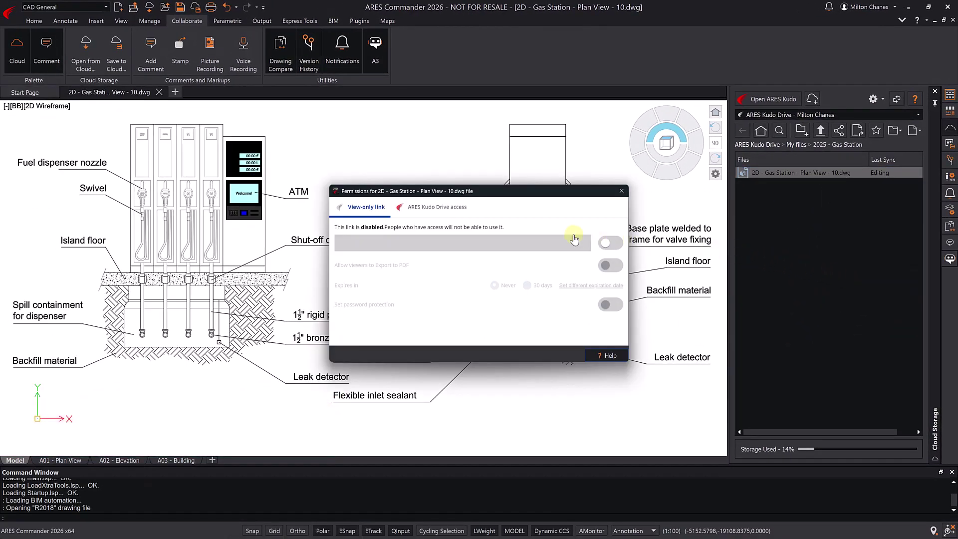
- Add a collaborator by e-mail as Editor and change another collaborator's role to Viewer
left_click(445, 214)
left_click(434, 239)
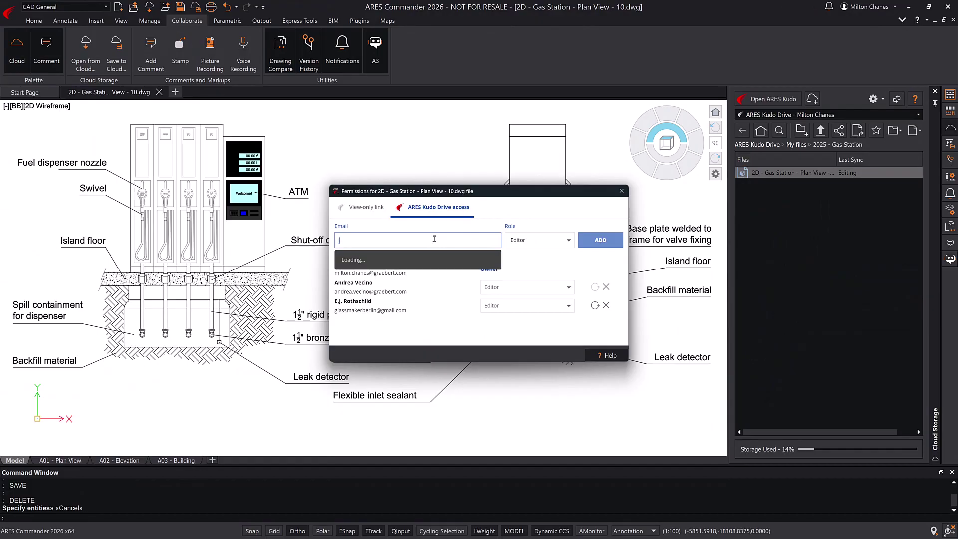
type("j")
left_click(456, 260)
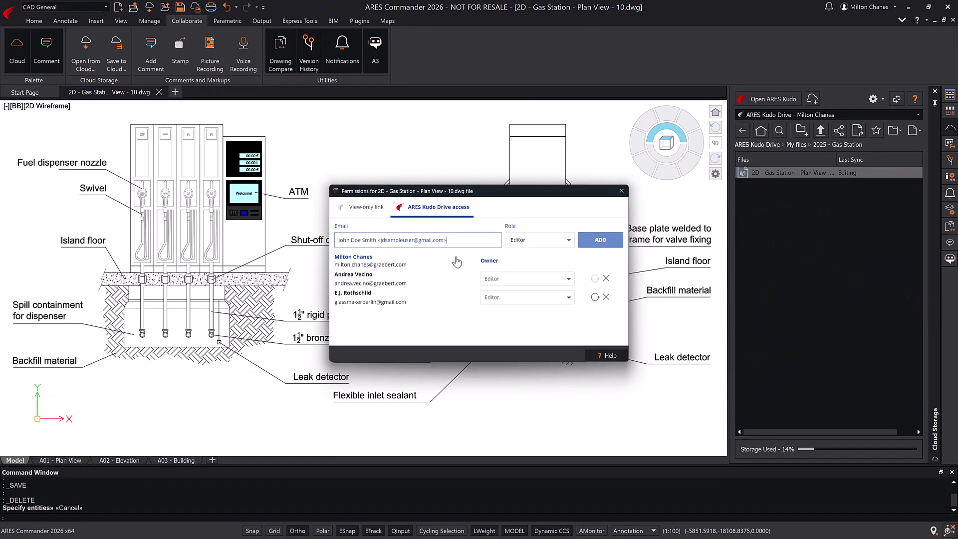
left_click(598, 241)
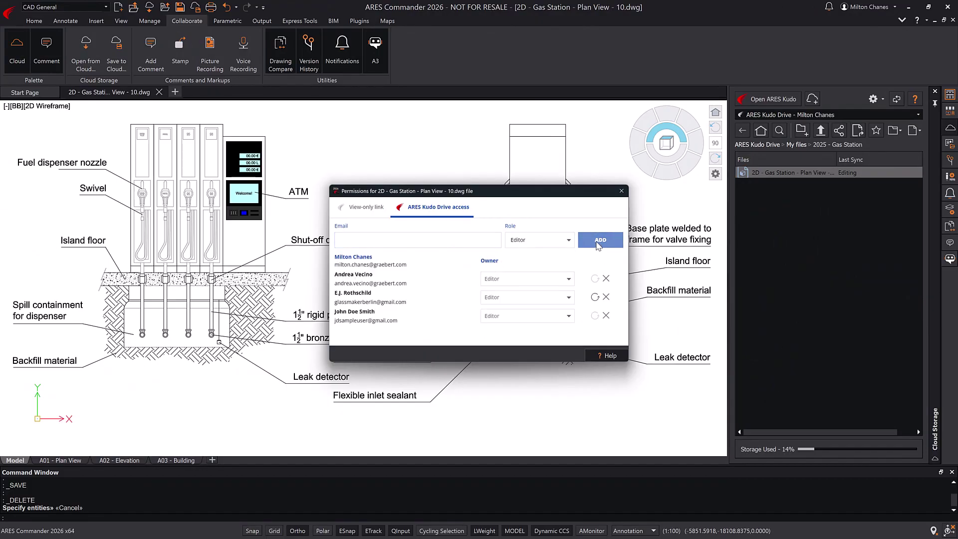
left_click(569, 279)
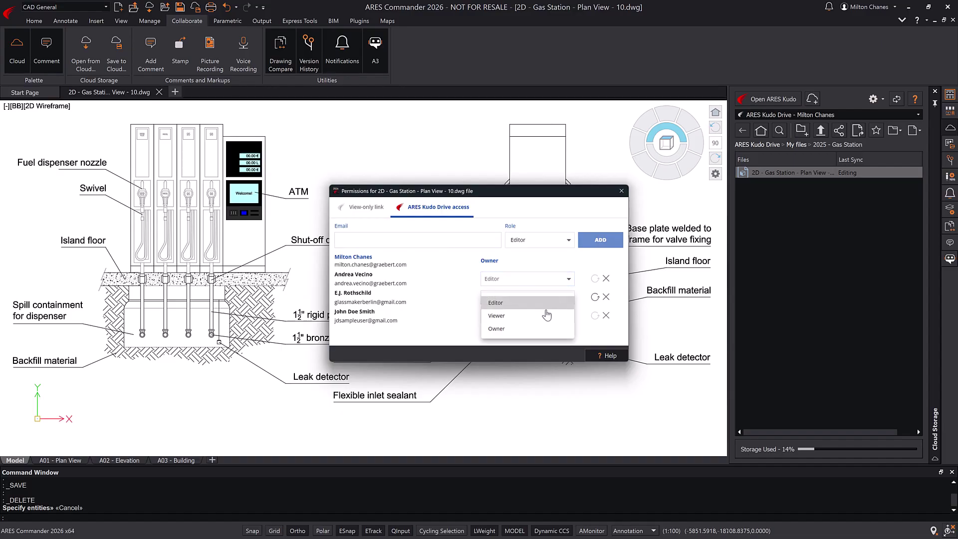
left_click(543, 316)
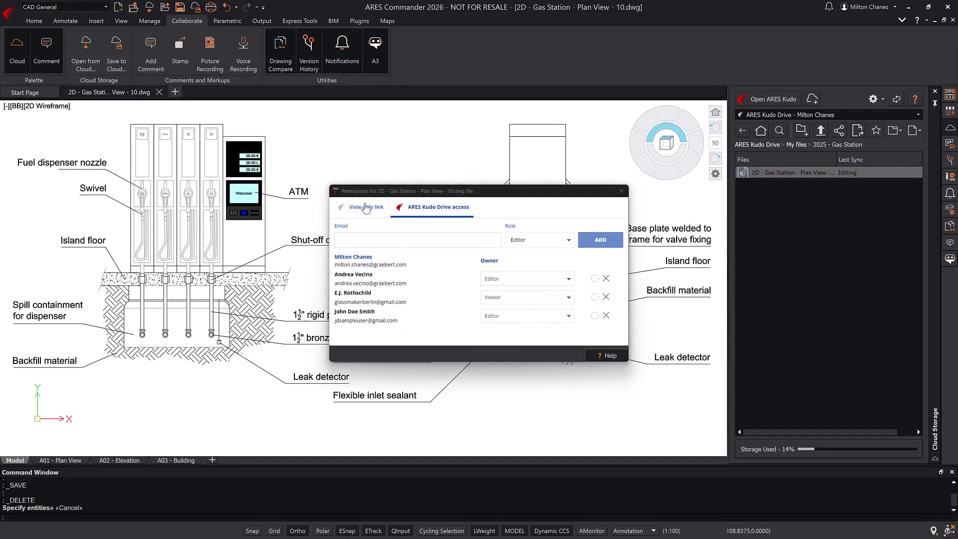
- Enable the gas station drawing's view-only link and copy it to the clipboard
left_click(366, 207)
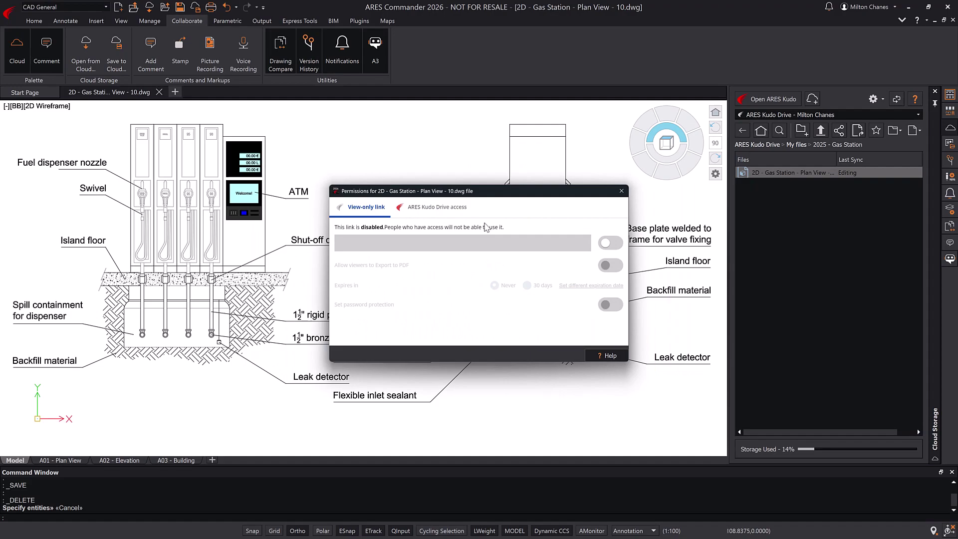
left_click(609, 244)
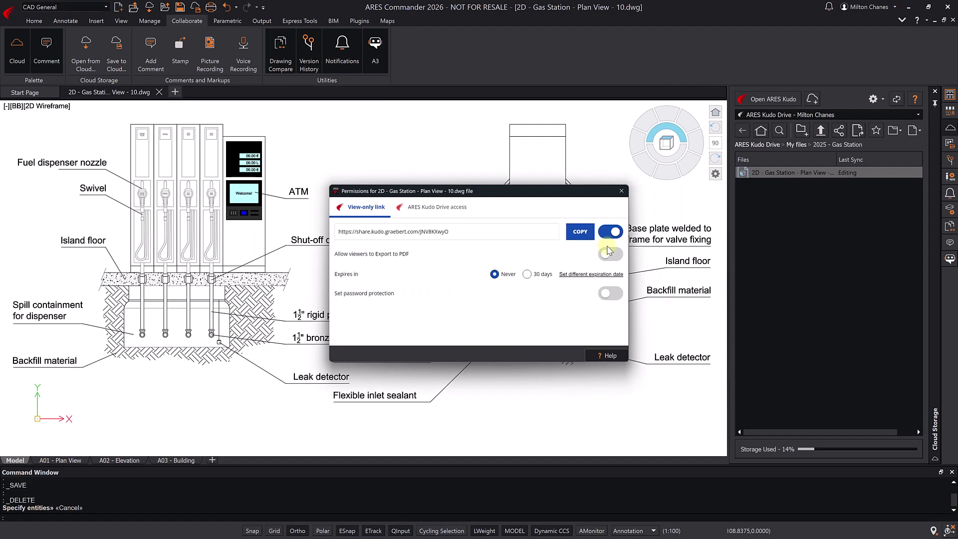
left_click(581, 233)
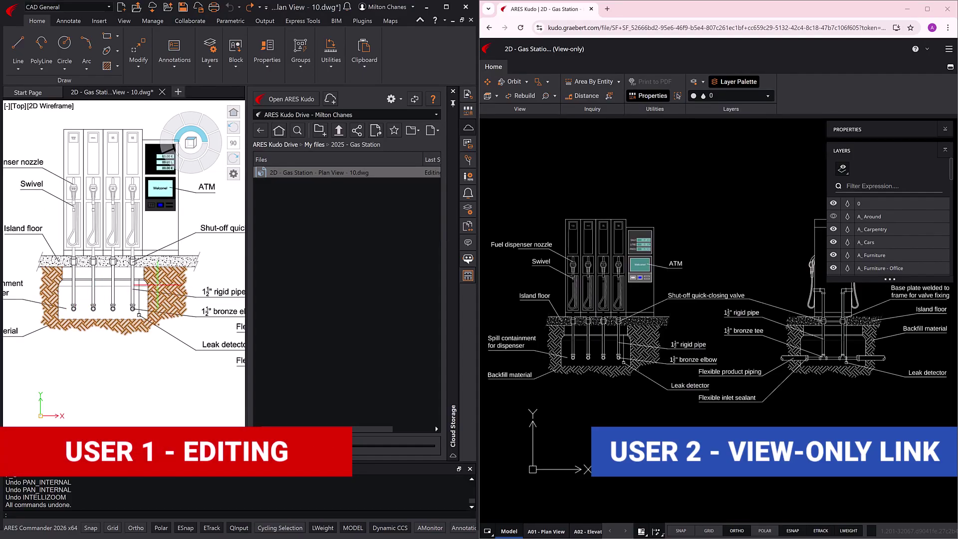
- Review the backfill hatch patterns without changes, save the drawing, and accept the Kudo viewer reload
left_click(164, 288)
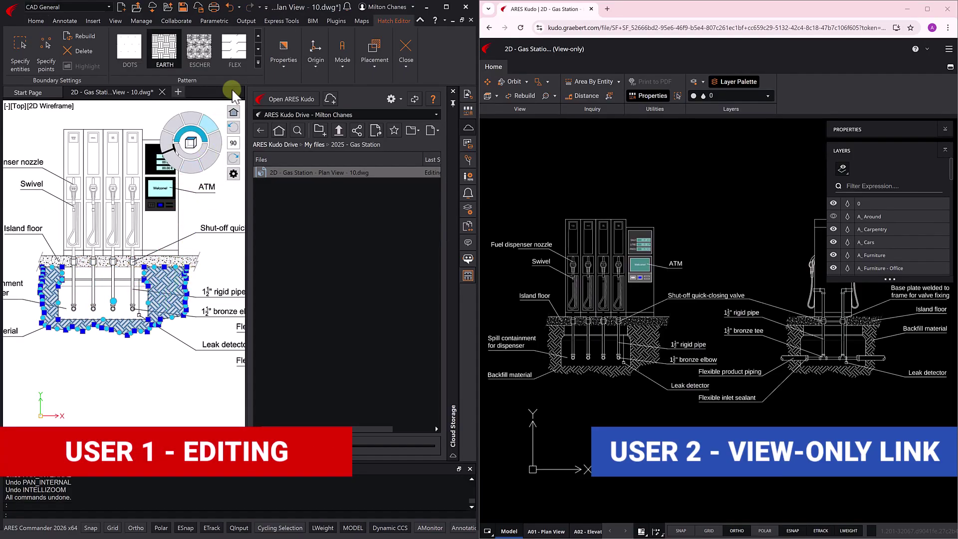
left_click(257, 62)
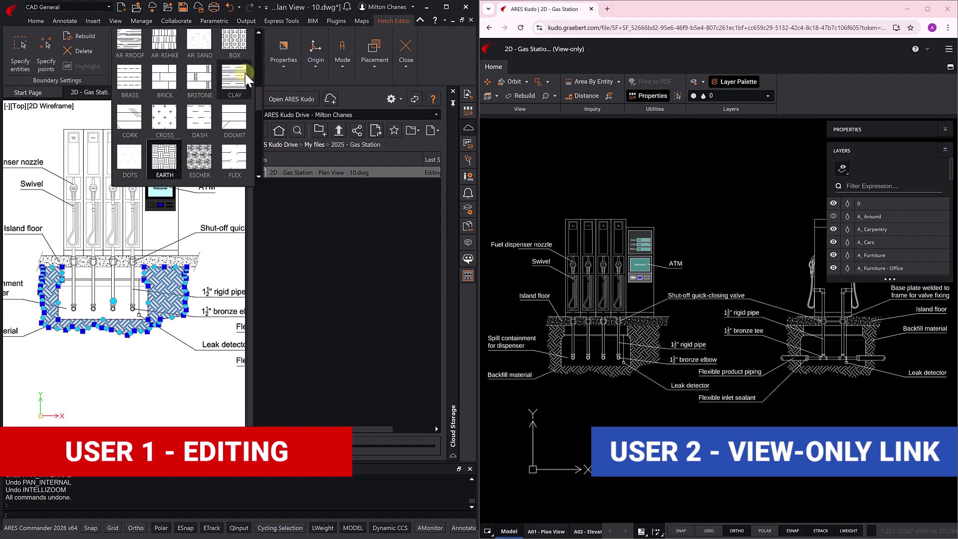
key("Escape")
key("Escape")
left_click(181, 9)
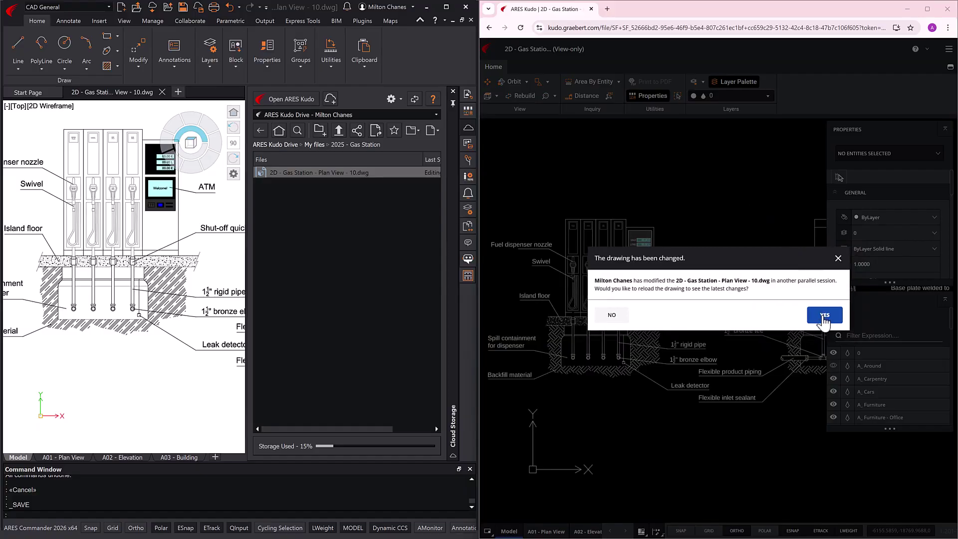
left_click(823, 315)
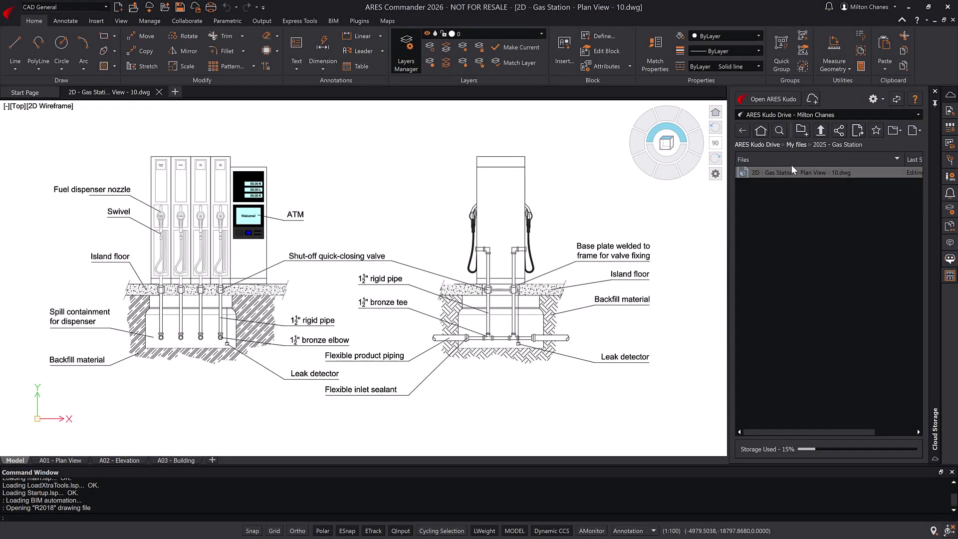
- Delete the drawing's existing view-only link and create a fresh one from Permissions
right_click(775, 173)
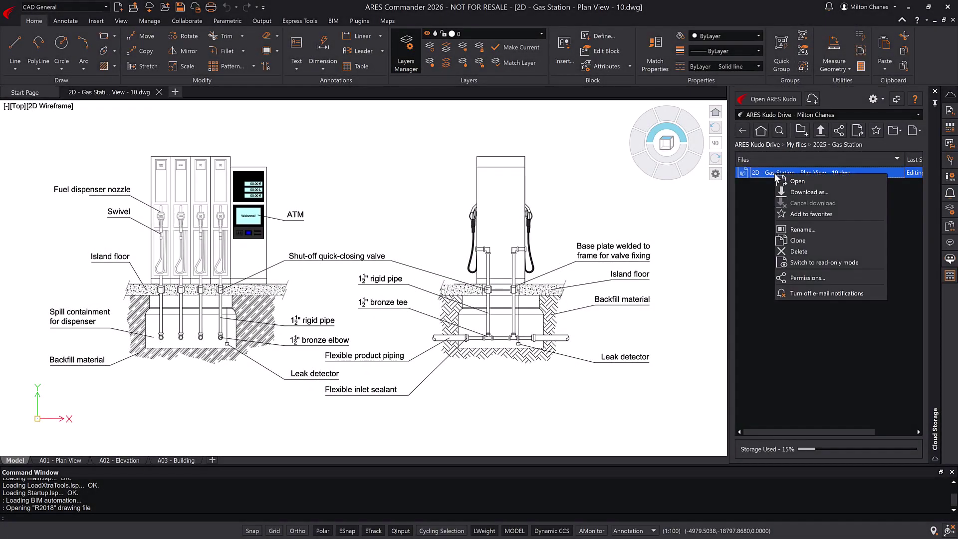
left_click(801, 276)
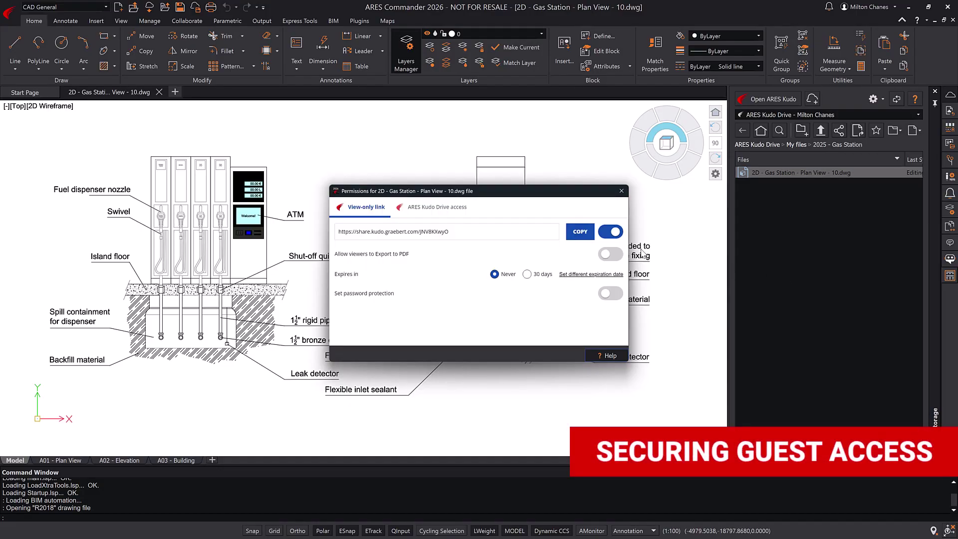
left_click(614, 234)
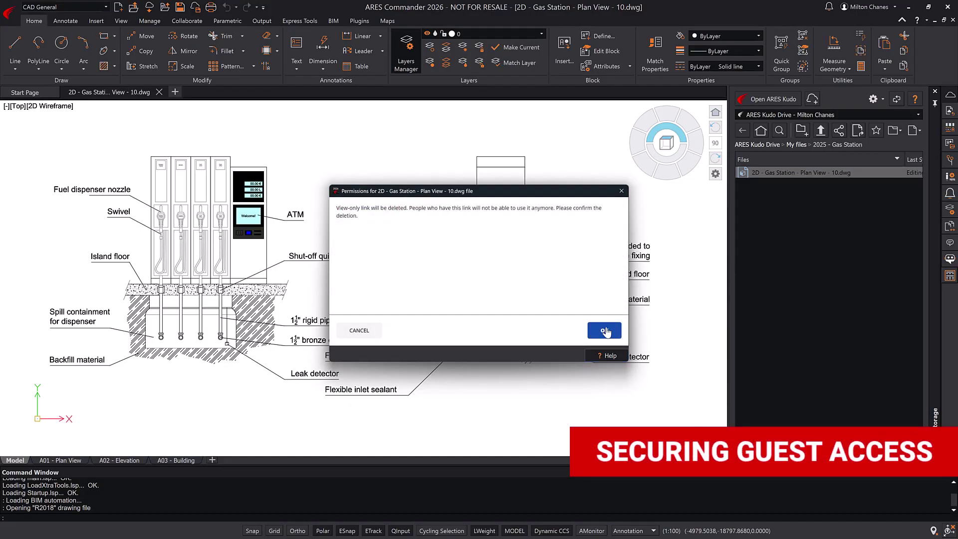
left_click(607, 331)
left_click(607, 244)
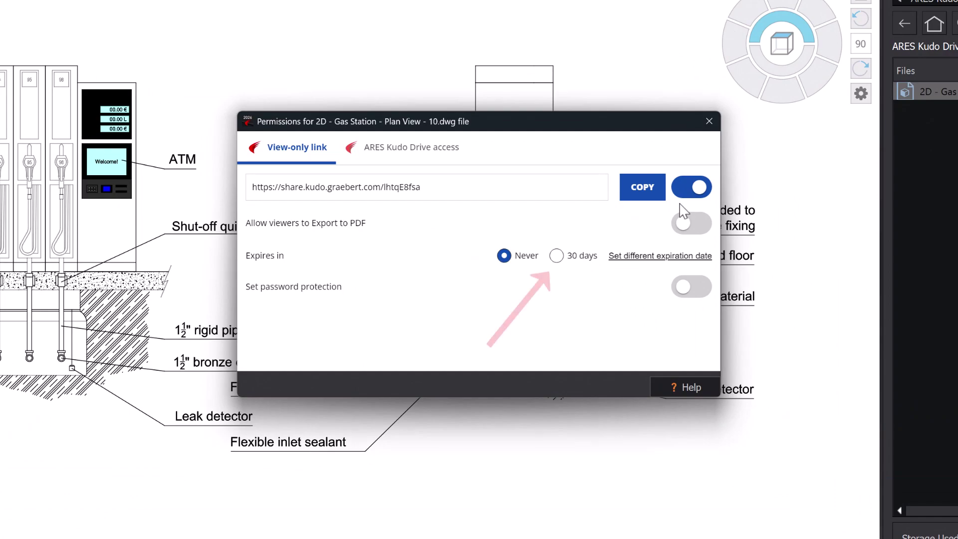
- Set the link to never expire, no password, and allow Export to PDF
left_click(556, 256)
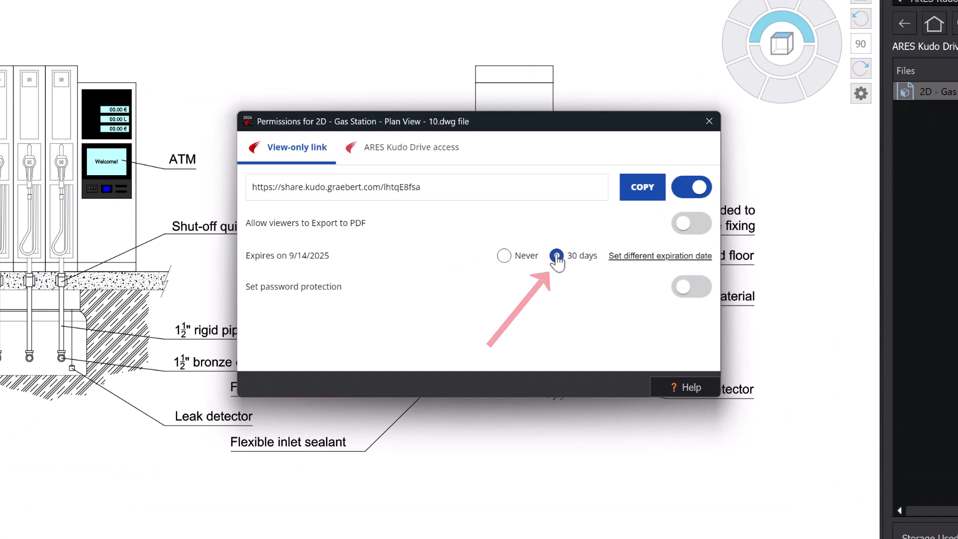
left_click(641, 257)
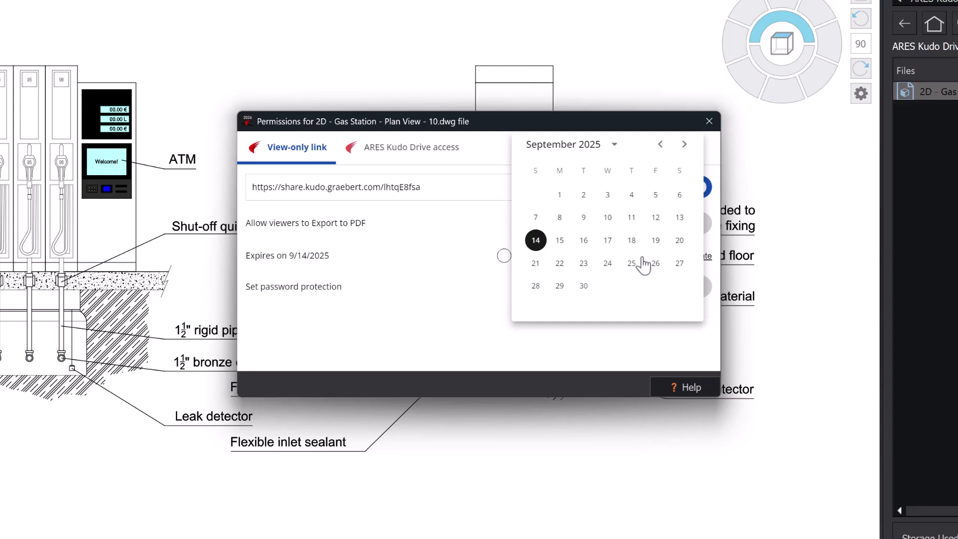
left_click(643, 260)
left_click(514, 257)
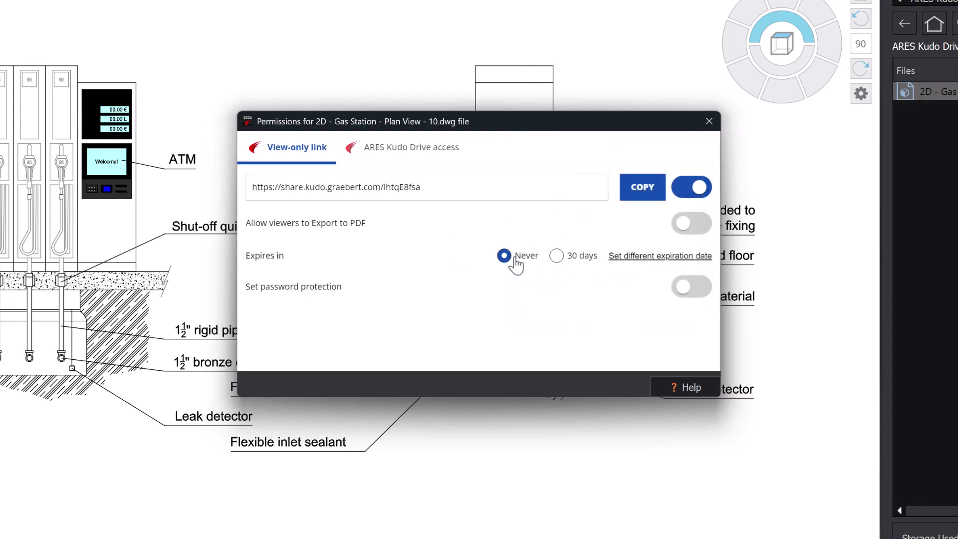
left_click(679, 292)
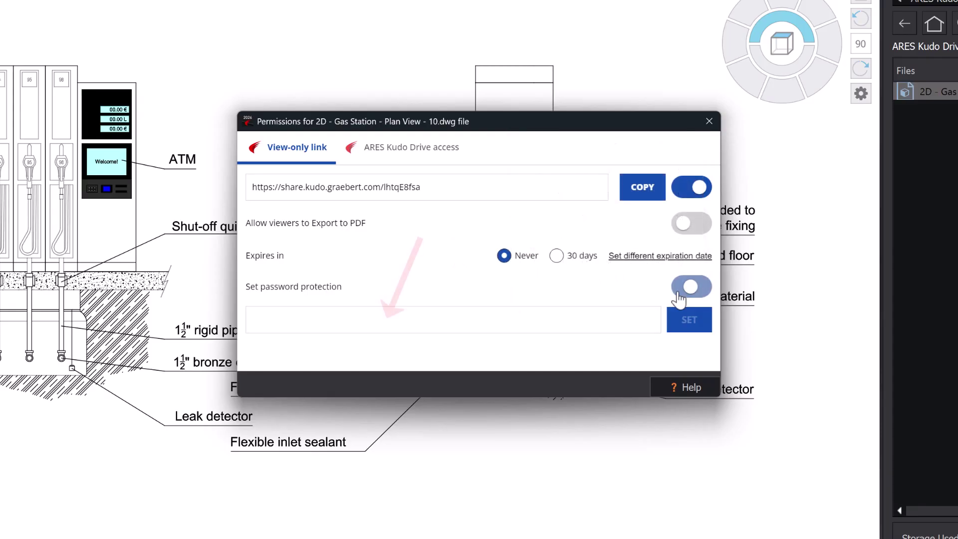
left_click(679, 299)
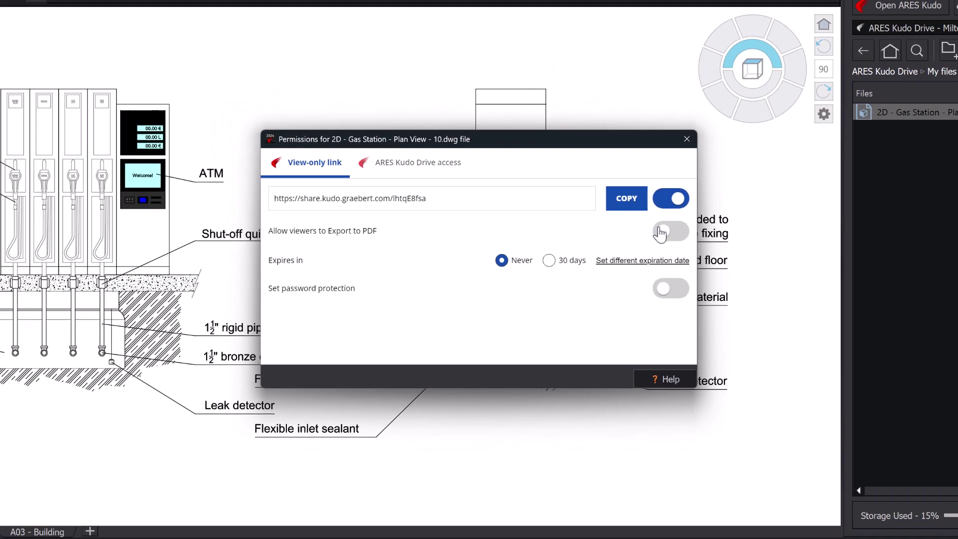
left_click(660, 232)
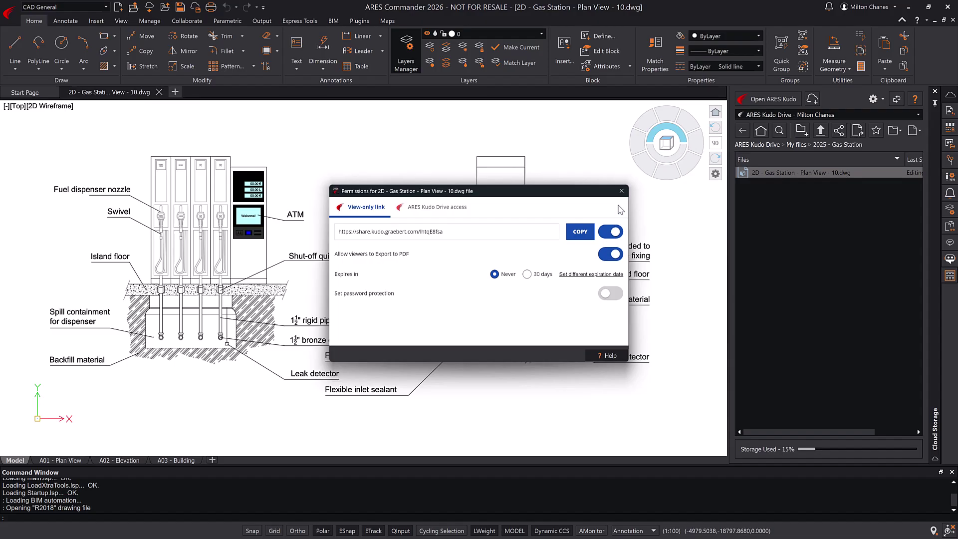
left_click(621, 191)
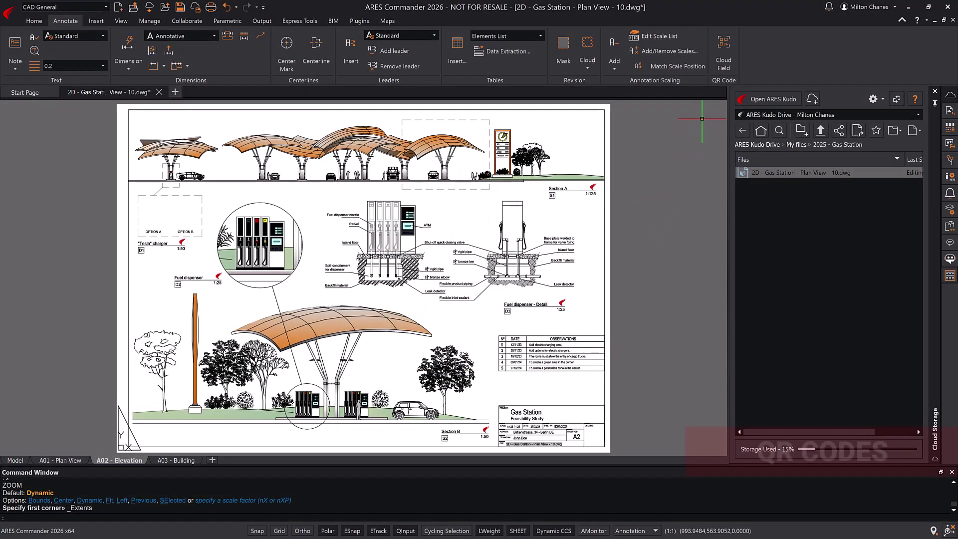
- Place a ViewOnlyLinkOfLatestVersionDrawing QR code cloud field in the title block's QR CODE cell
left_click(725, 58)
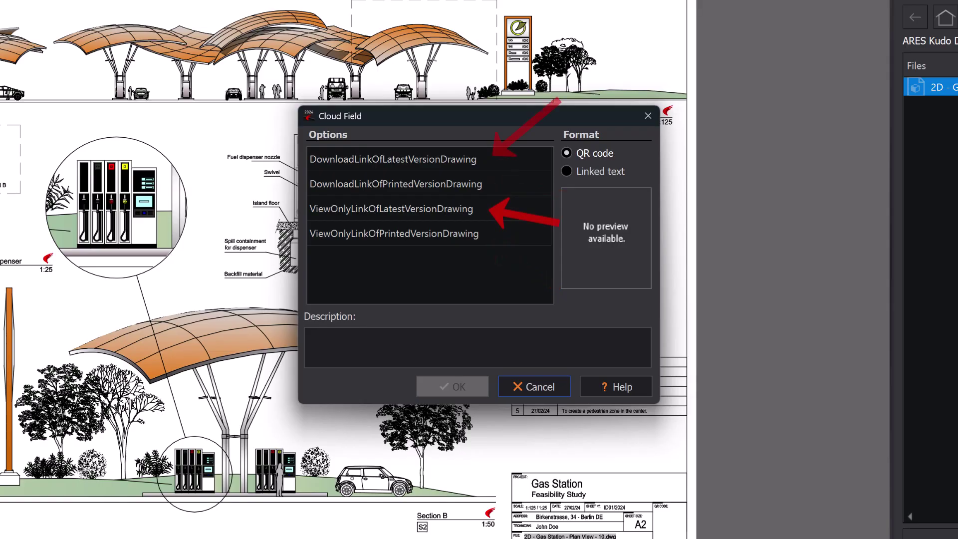
left_click(475, 208)
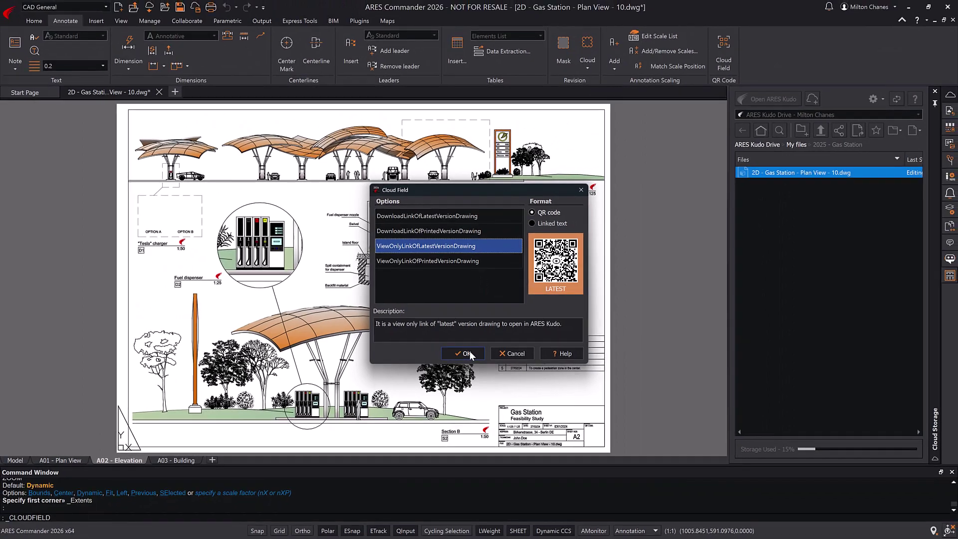
left_click(455, 377)
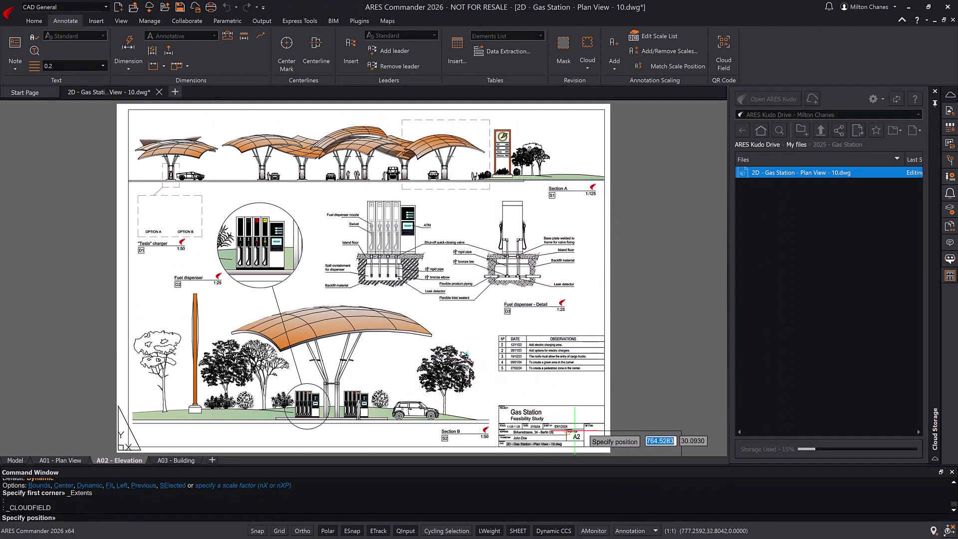
scroll(597, 441, "up", 6)
scroll(597, 441, "up", 5)
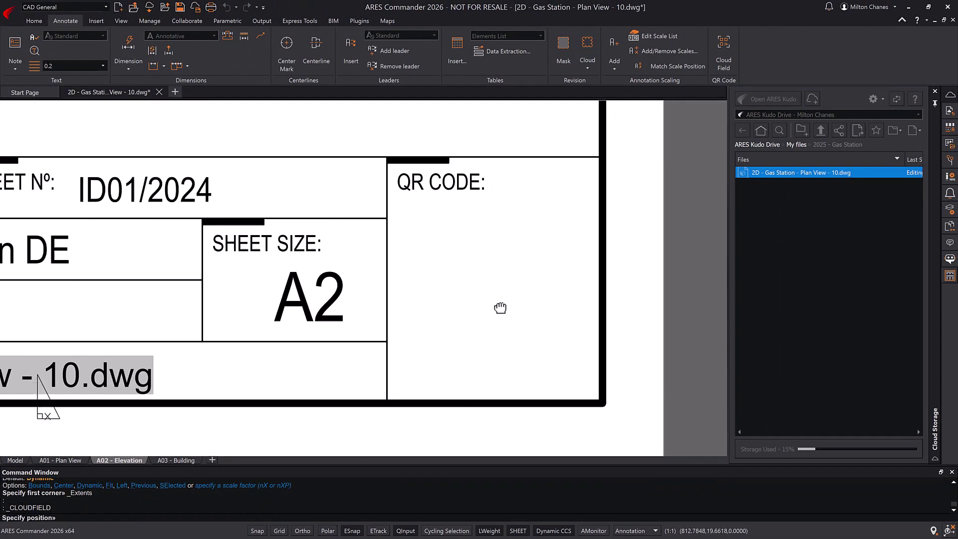
left_click(477, 249)
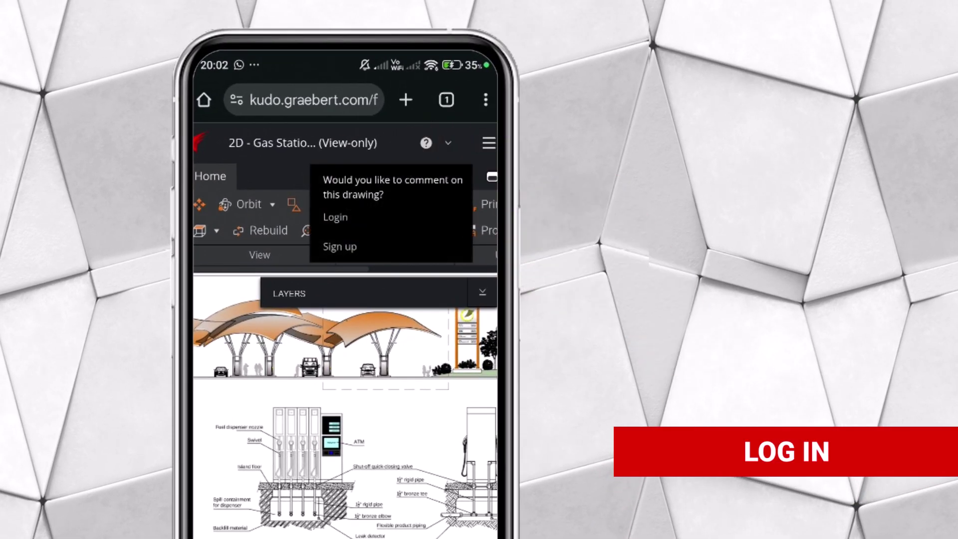
- Log in from the view-only page using Sign in with Google
left_click(335, 217)
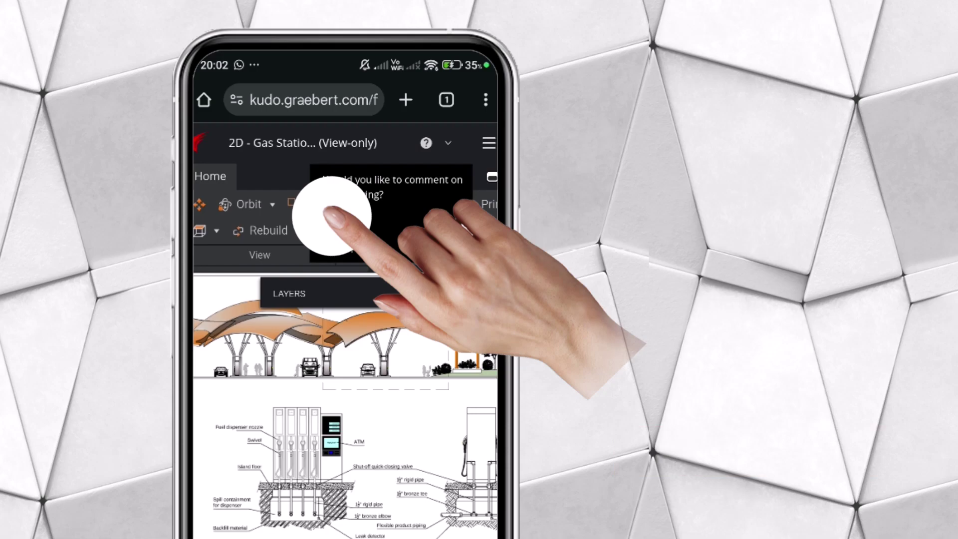
left_click(396, 315)
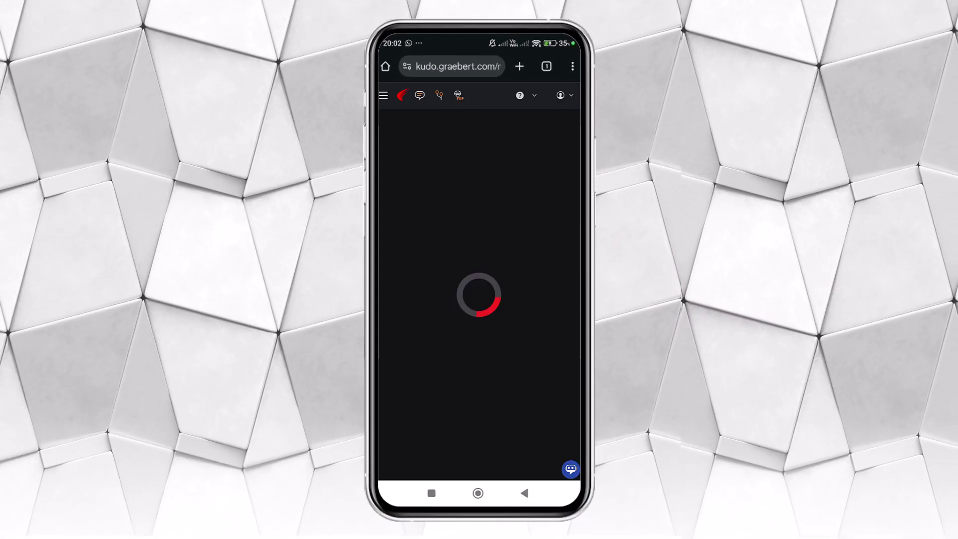
- Hide the Layers panel and place a FOR REVIEW stamp from the Comments Markups tab
left_click(570, 221)
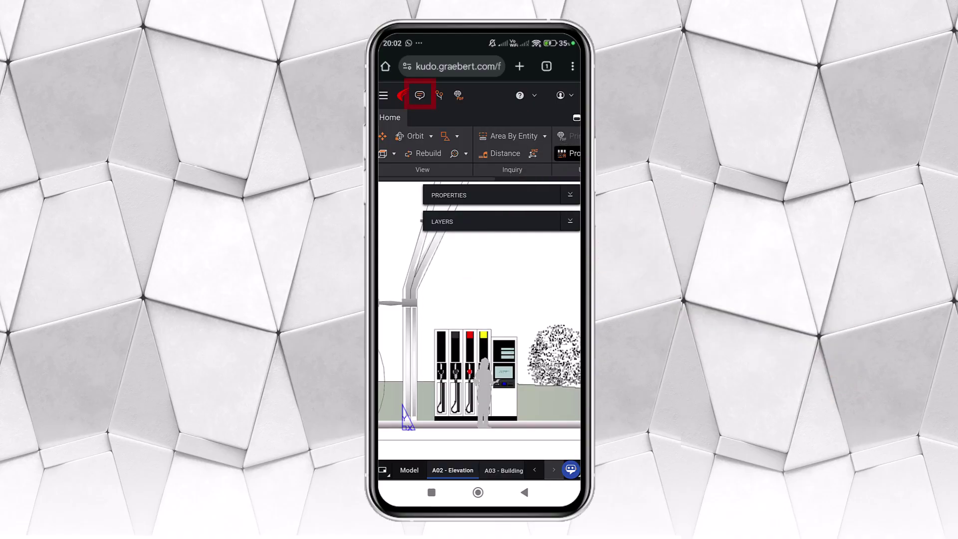
left_click(419, 95)
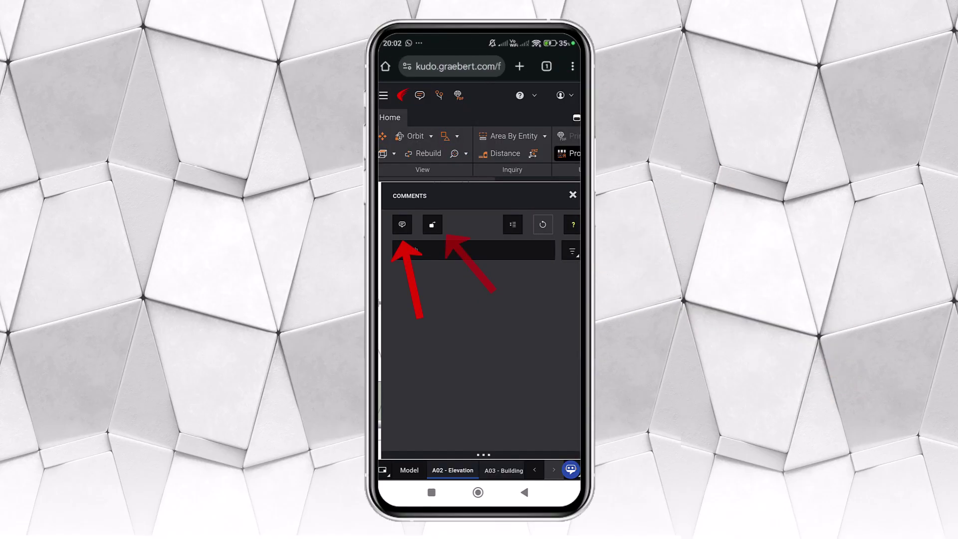
left_click(432, 224)
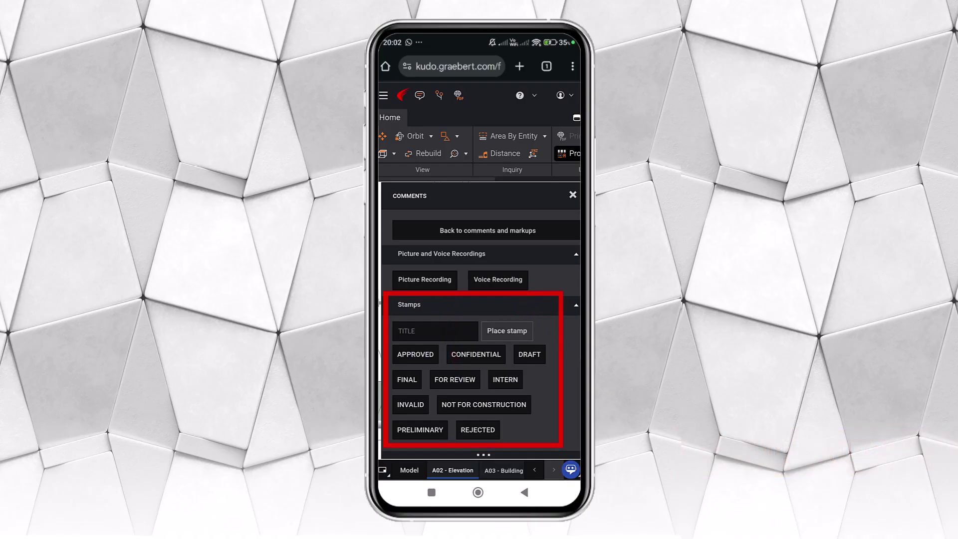
left_click(453, 379)
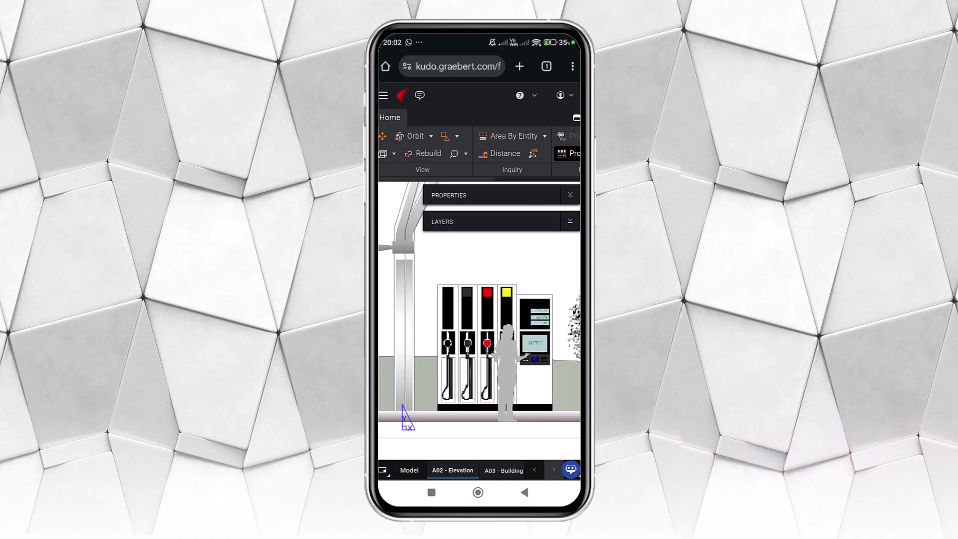
left_click(464, 272)
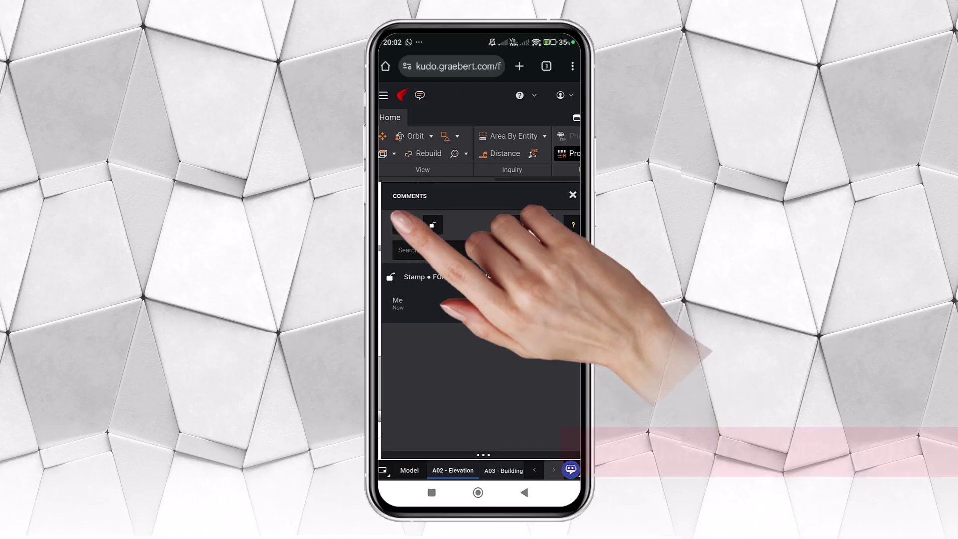
- Post comment 'Dispenser' mentioning a colleague that it needs a barrier, then open it from the e-mail
type("Dispe")
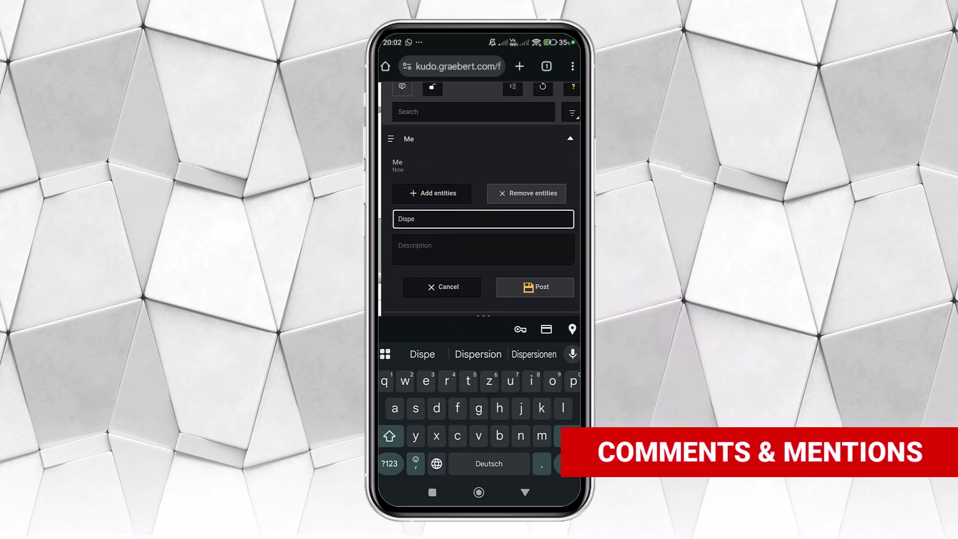
type("nser")
left_click(483, 249)
type("@milt")
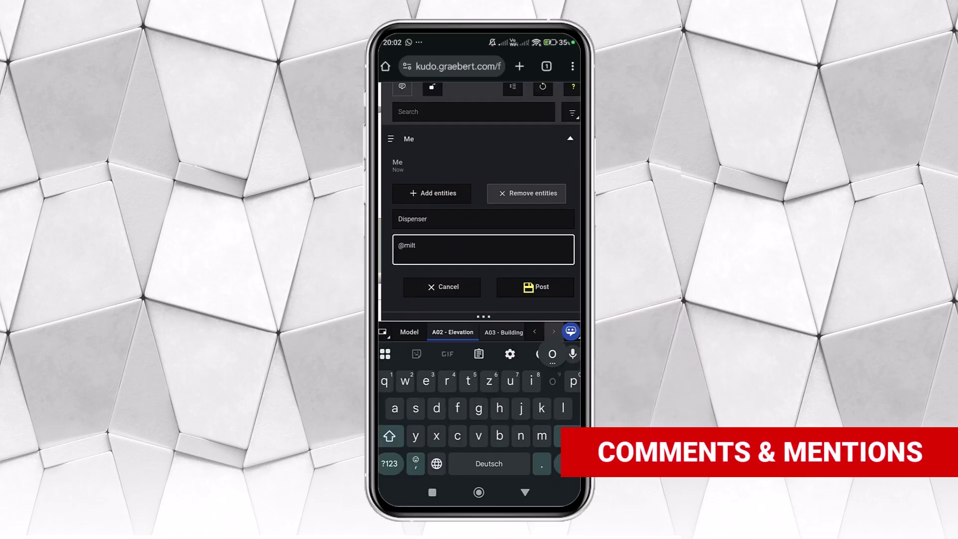
type("onthe dispenser ")
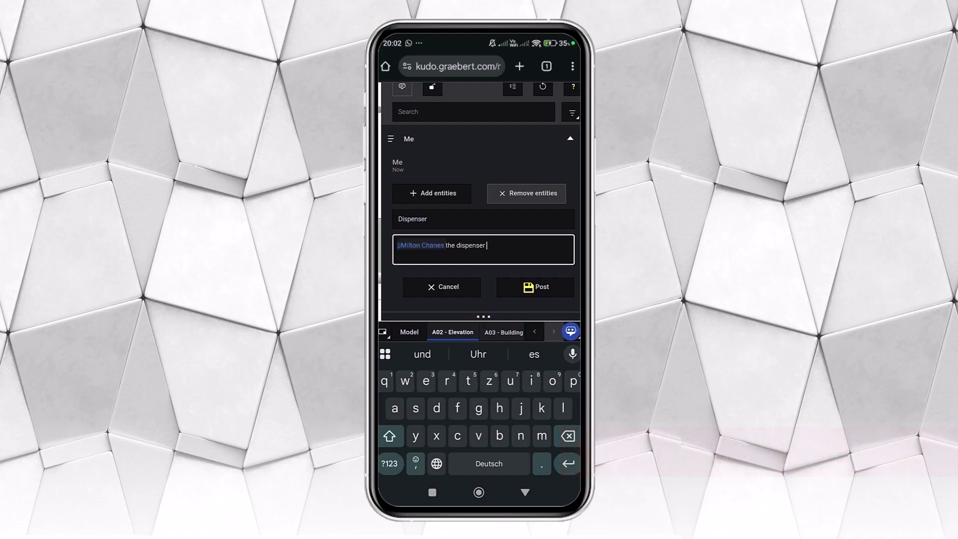
type("should be protected")
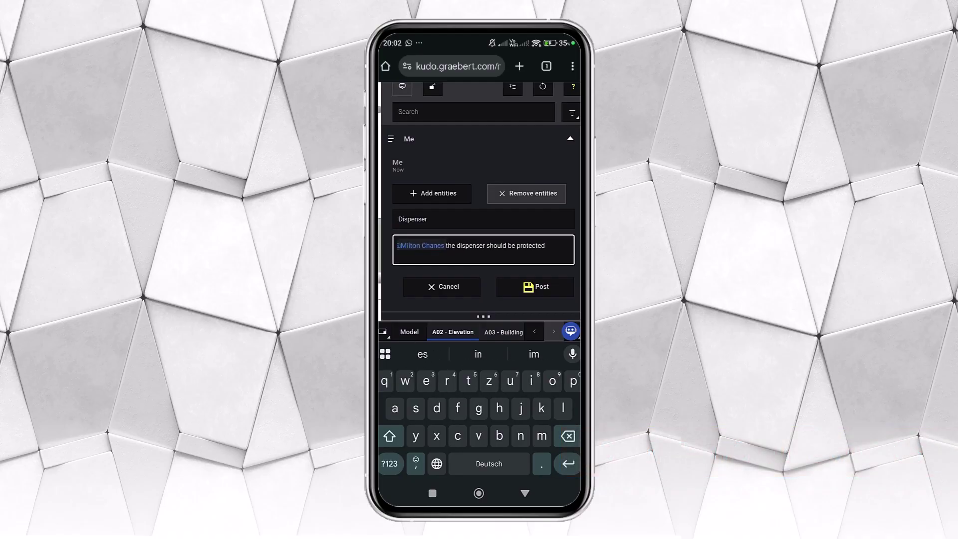
type(" by a barrier.")
key("Escape")
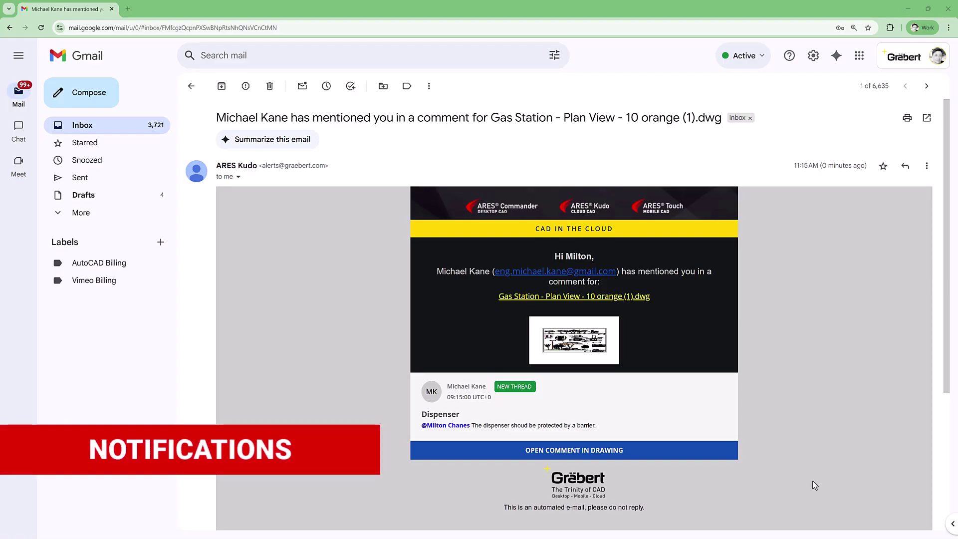
left_click(695, 452)
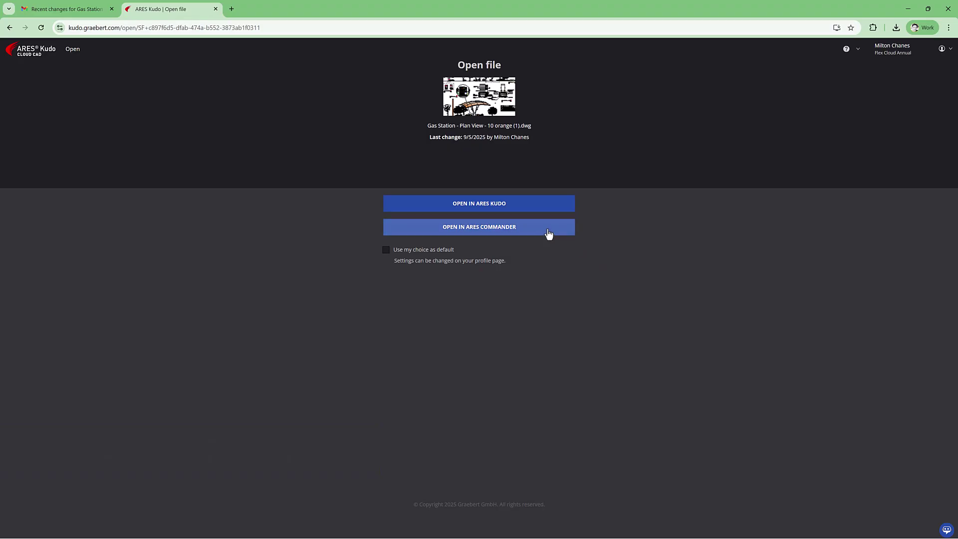
- Reply 'We need to work on this detail' to the Dispenser thread, mentioning a colleague
left_click(546, 233)
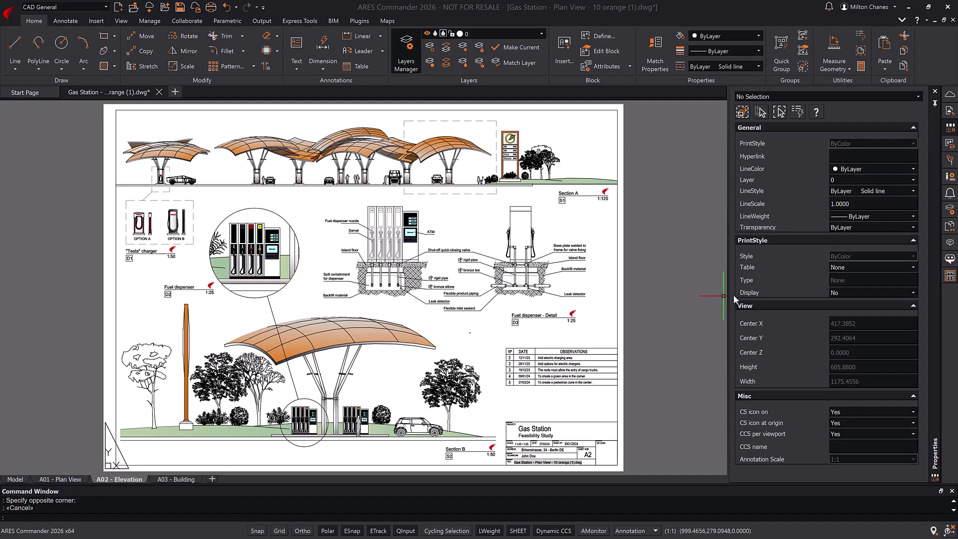
left_click(949, 244)
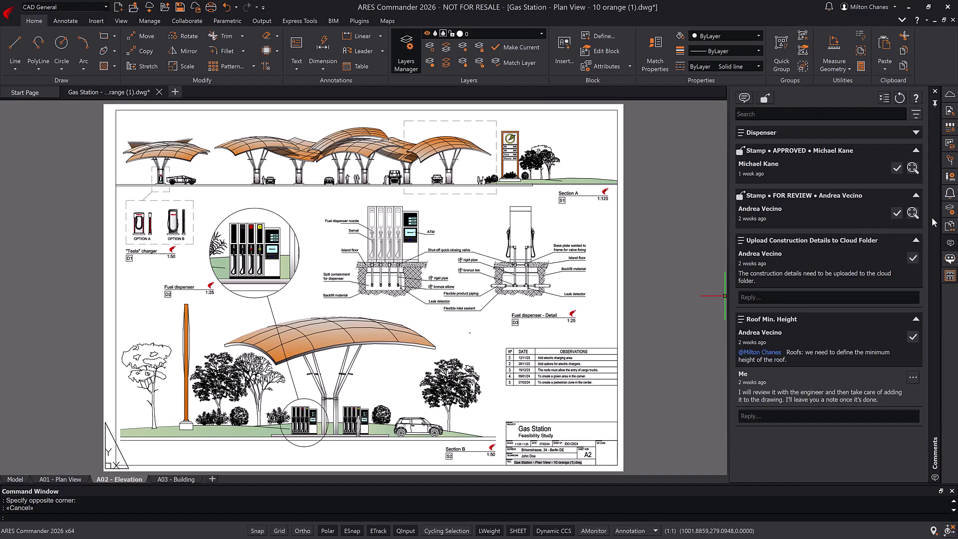
left_click(916, 134)
left_click(853, 190)
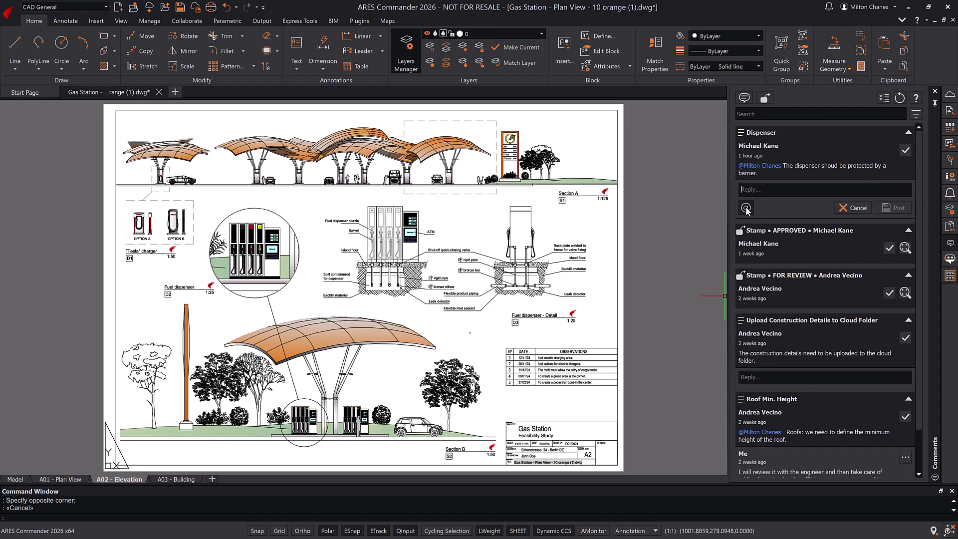
left_click(747, 209)
left_click(770, 229)
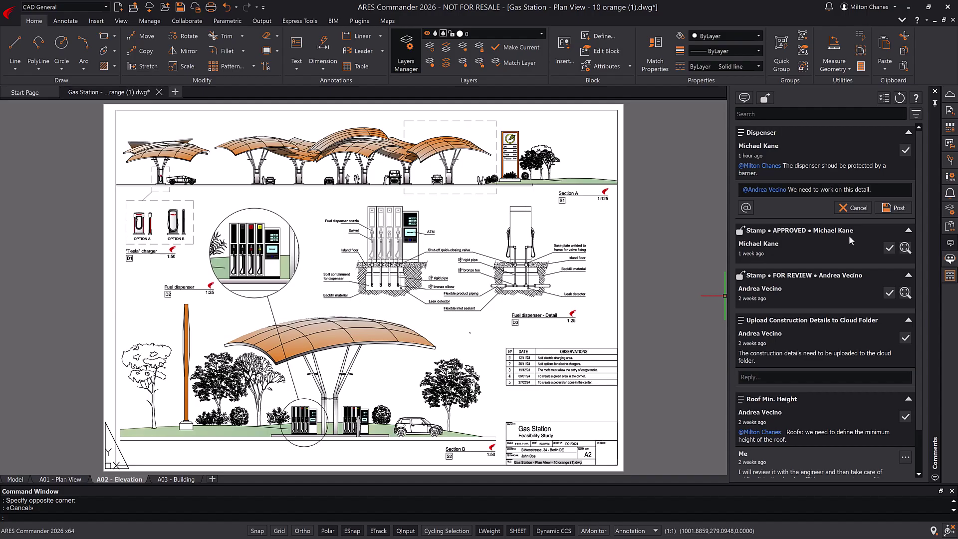
left_click(890, 210)
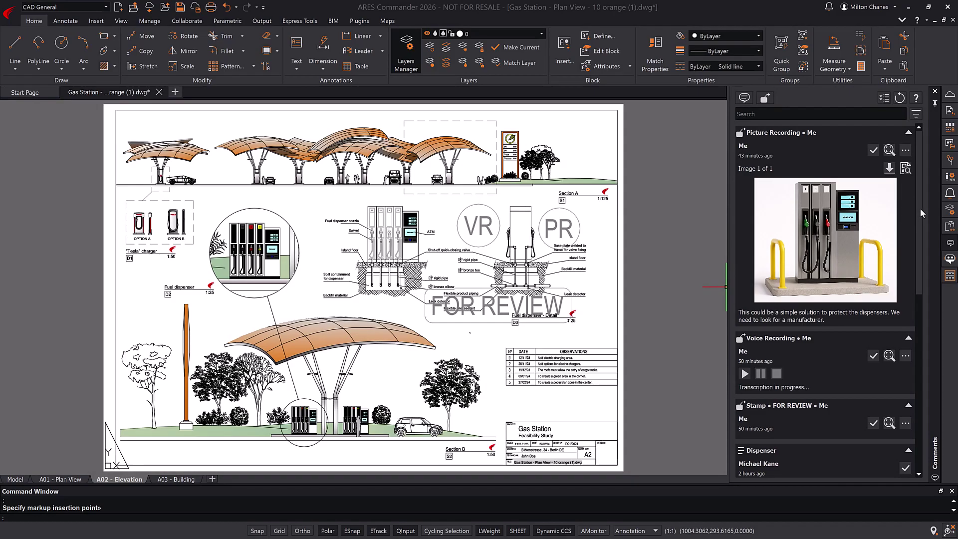
left_click_drag(920, 208, 920, 235)
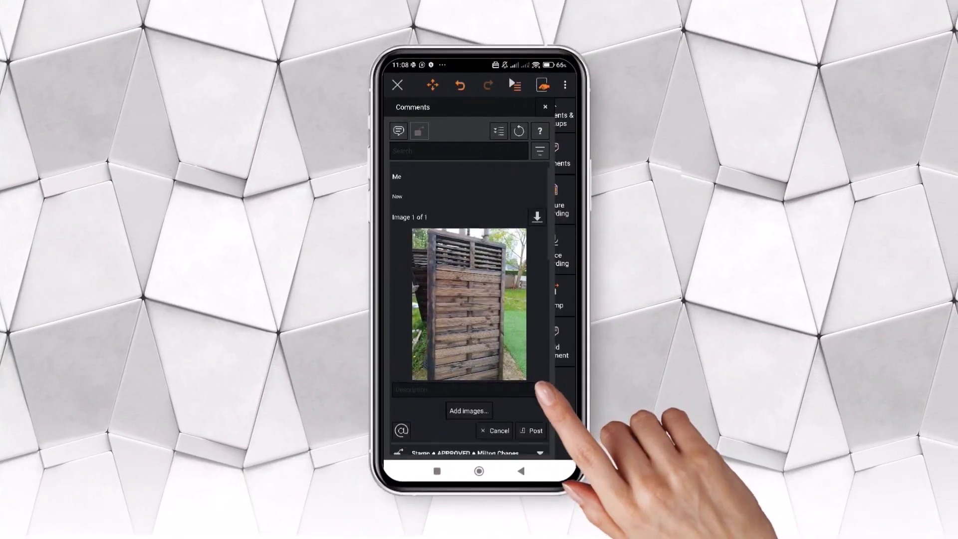
- Post the photo comment mentioning a colleague: contractor ready to install railings, asking when they arrive
left_click_drag(542, 392, 545, 257)
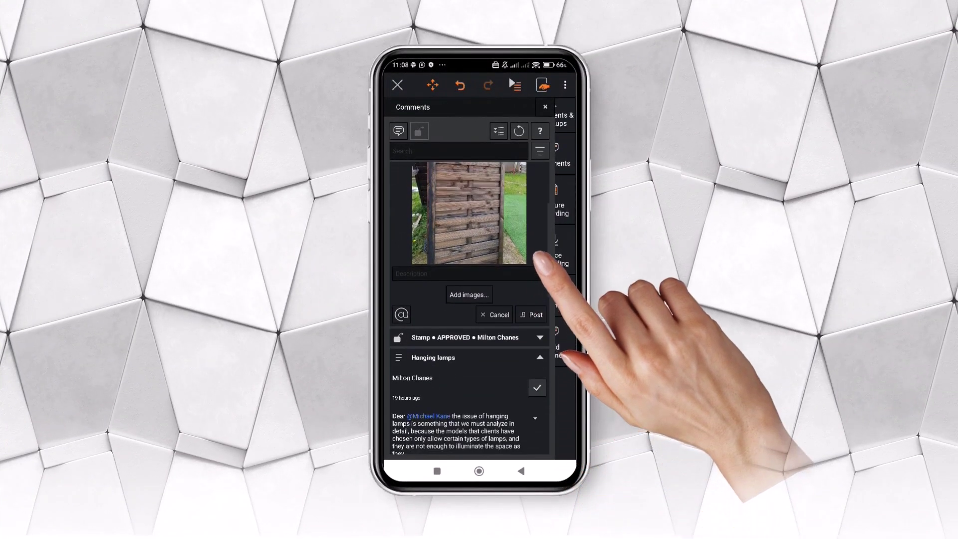
left_click(401, 280)
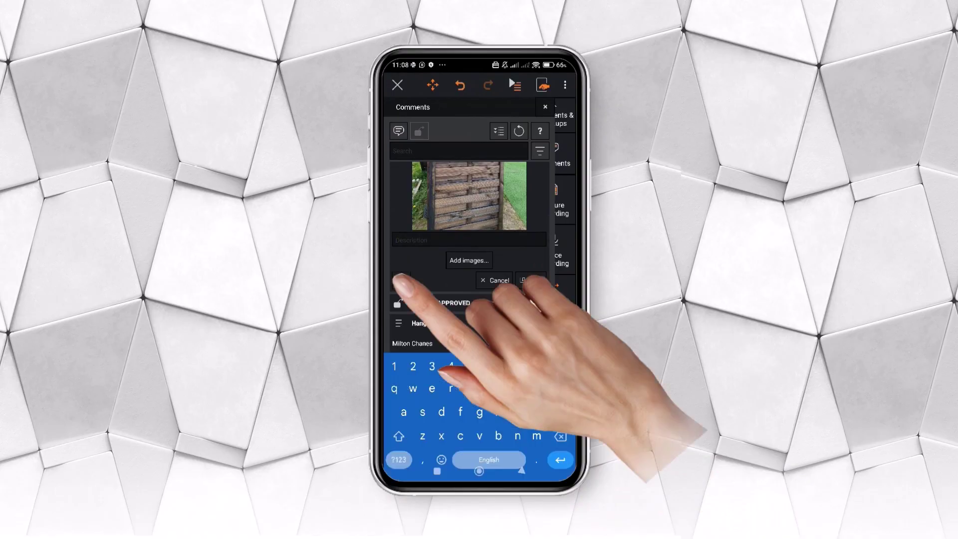
left_click(419, 82)
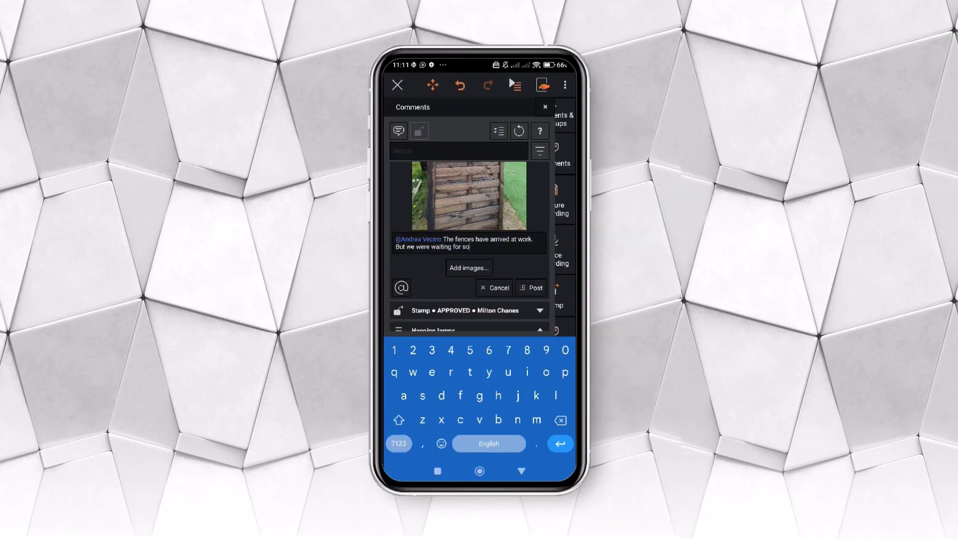
type("me railings, and the Contractor is ready to install them. When should these arrive?")
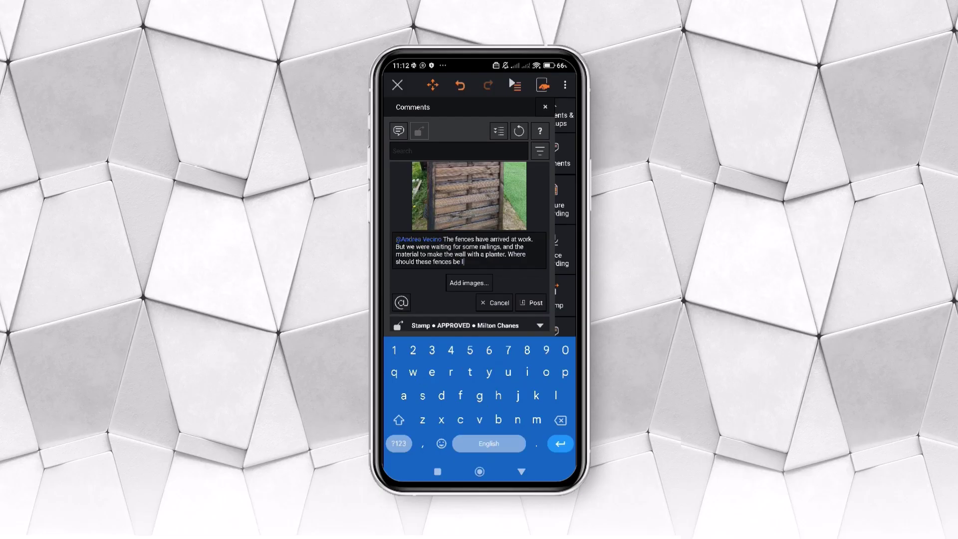
left_click(532, 294)
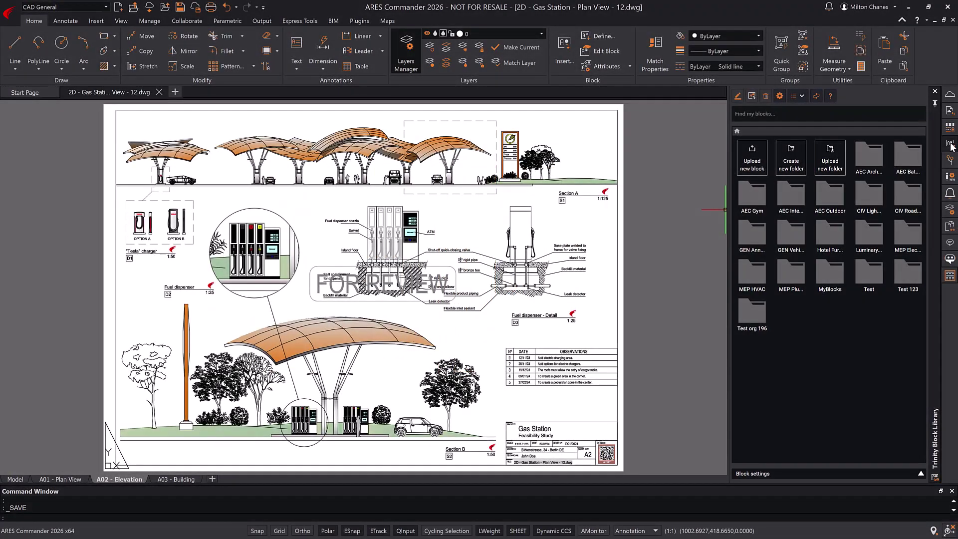
- Browse the AEC Architecture and GEN Vehicles and people block folders, then manage the library online
left_click(880, 159)
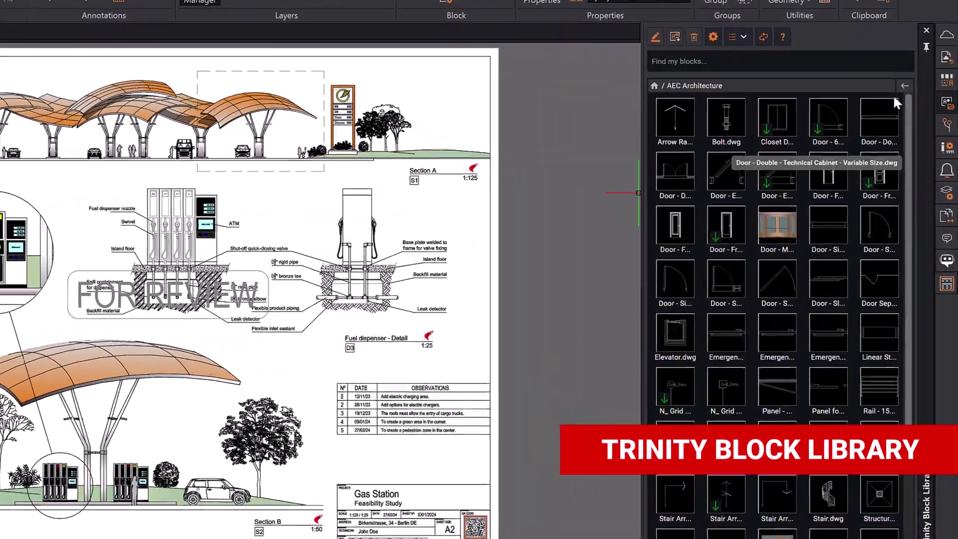
left_click(904, 85)
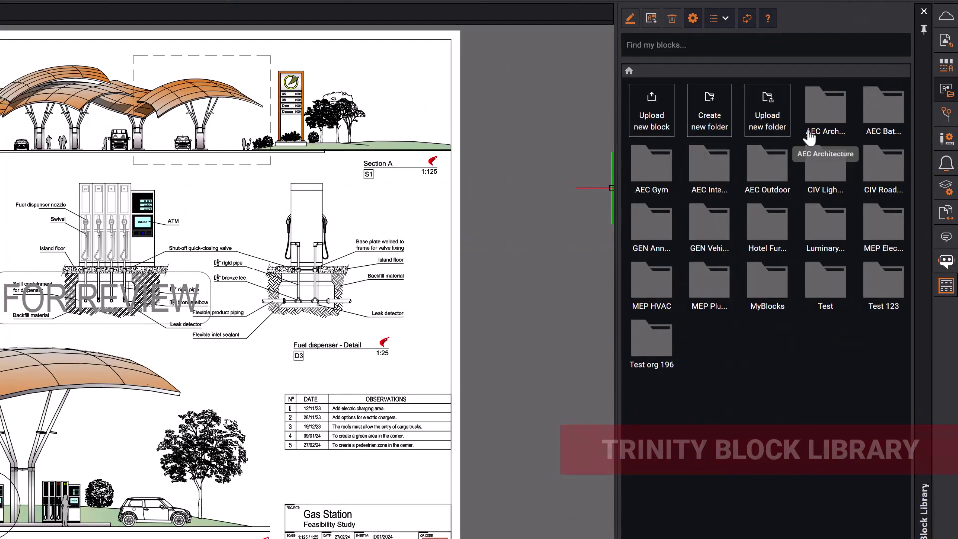
left_click(709, 230)
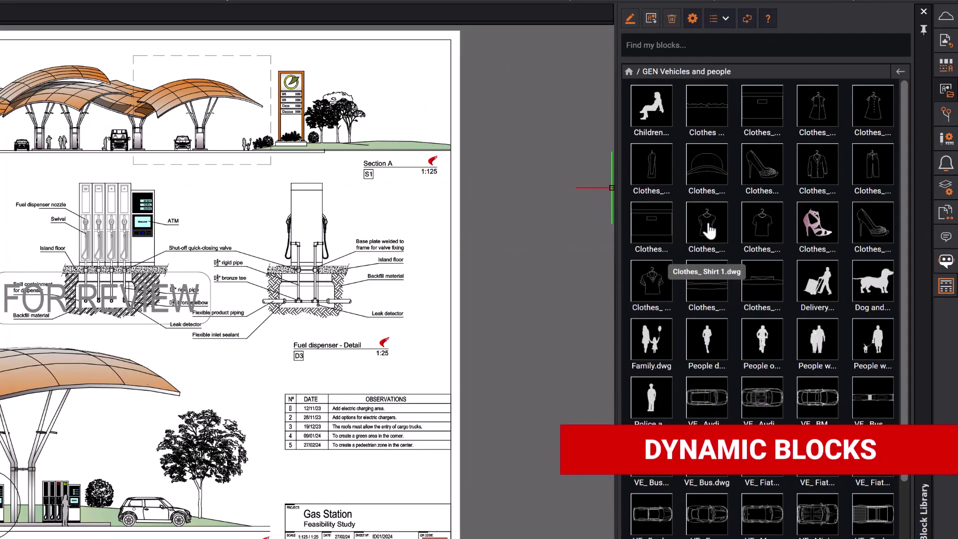
left_click(900, 74)
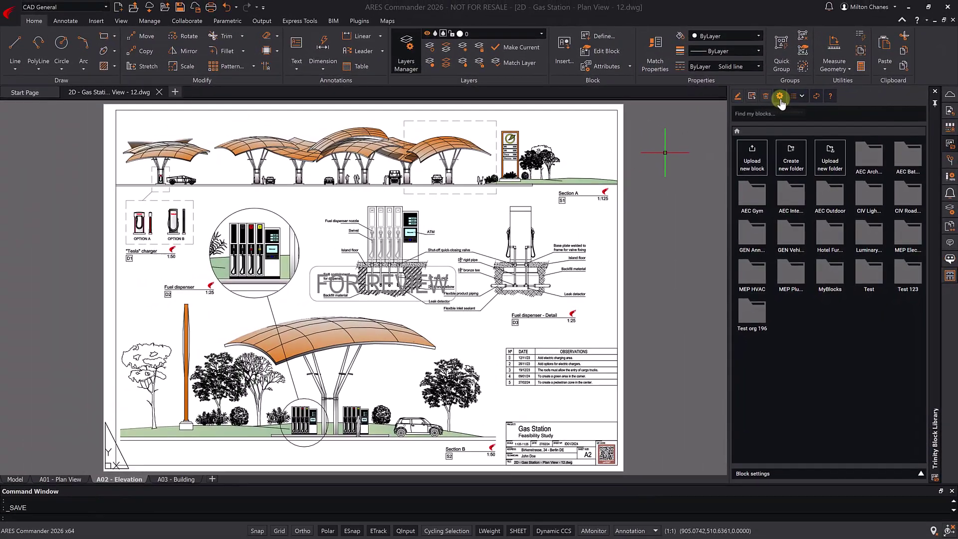
left_click(780, 96)
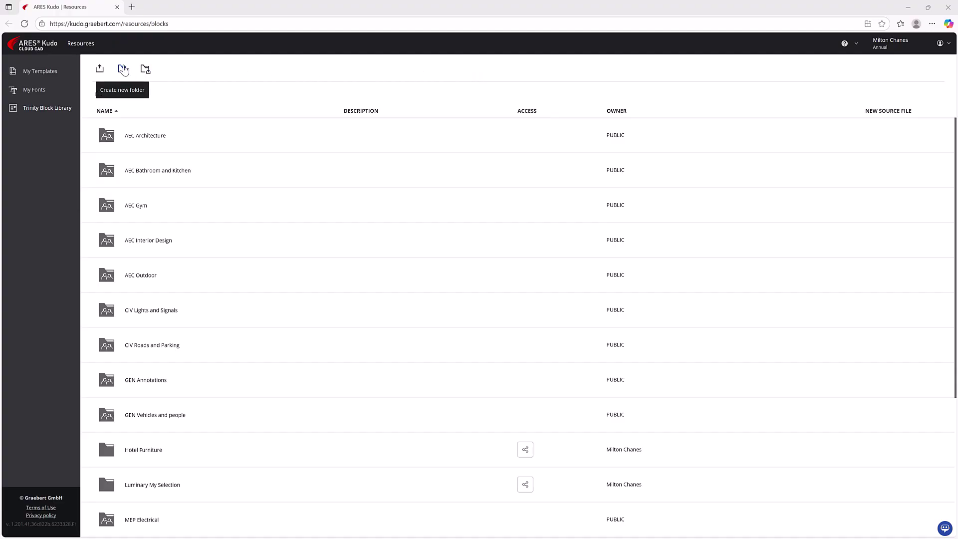
- Create a new block folder named 'A_ Construction Details'
left_click(123, 68)
type("A_C")
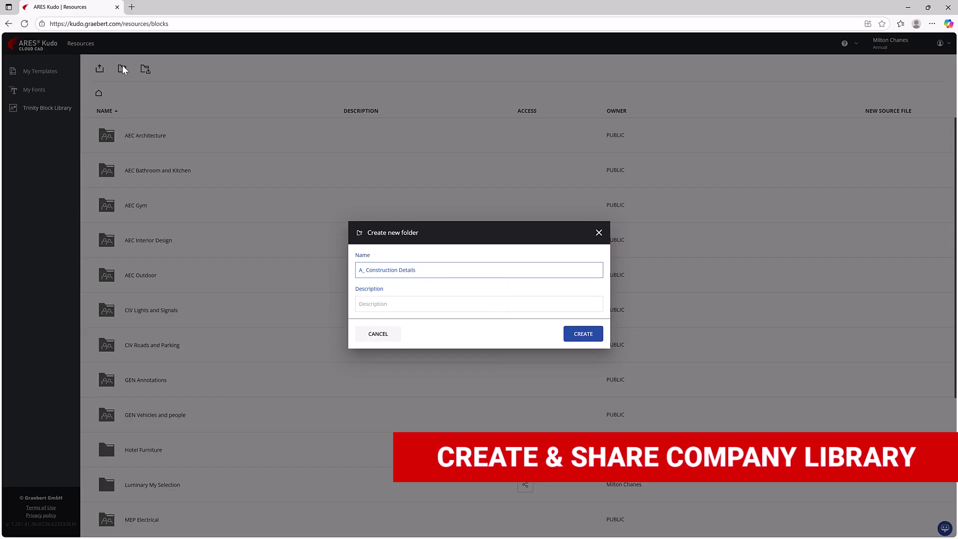
left_click(583, 334)
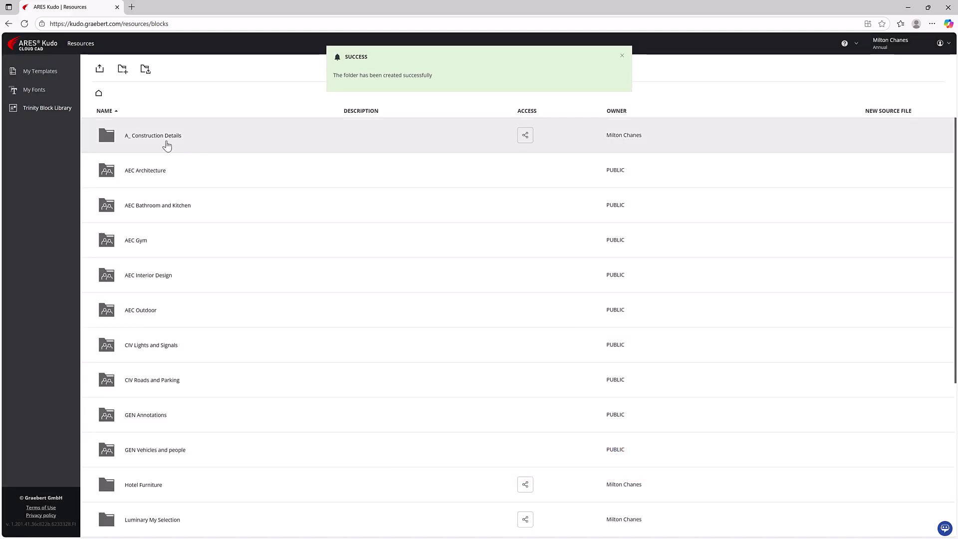
- Upload all the Gym Furniture DWG files into the A_ Construction Details folder
left_click(150, 137)
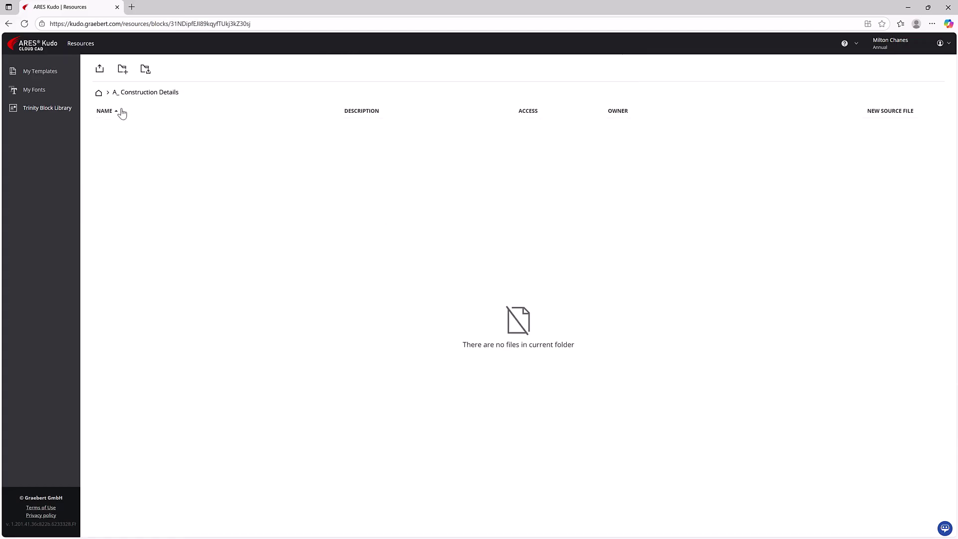
left_click(100, 75)
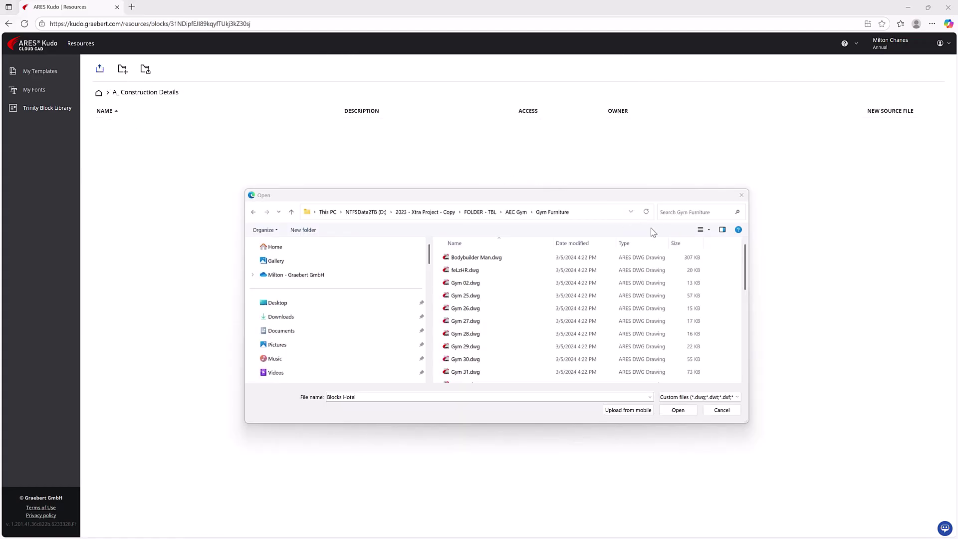
left_click_drag(712, 256, 567, 410)
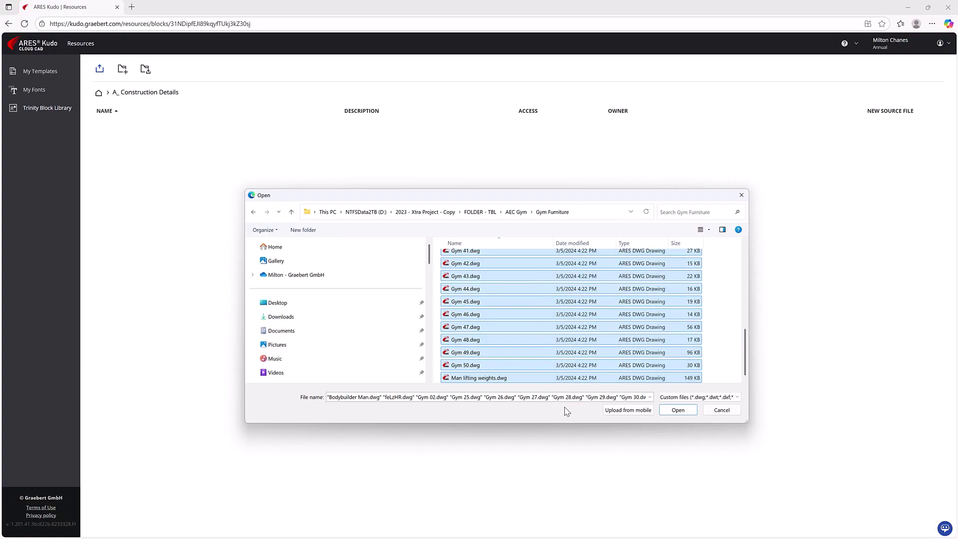
left_click(677, 411)
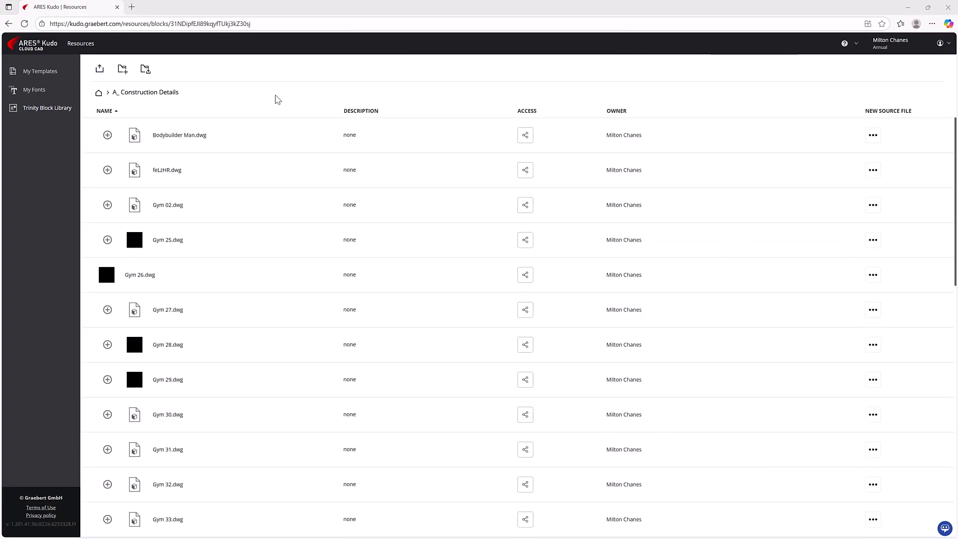
left_click(97, 94)
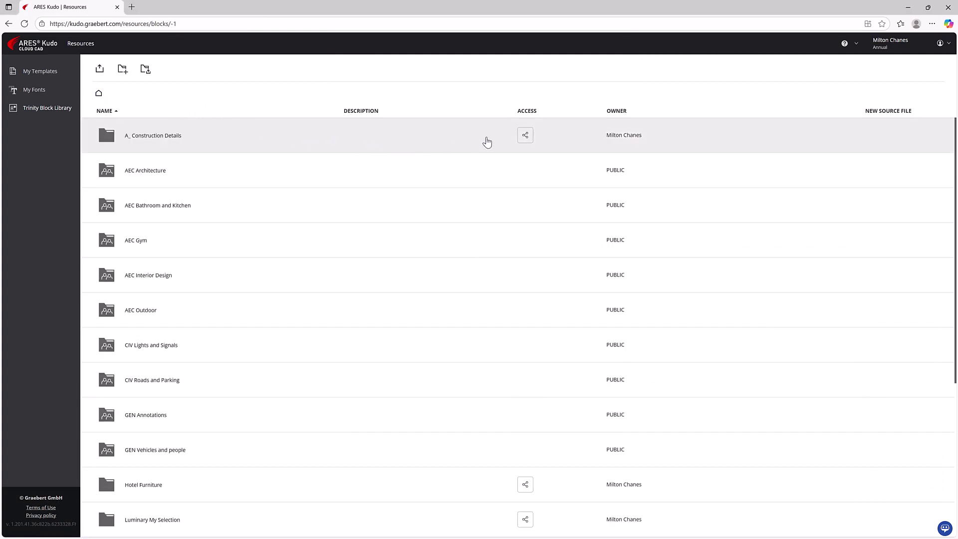
- Share the A_ Construction Details folder with a colleague's e-mail address as Editor
left_click(525, 135)
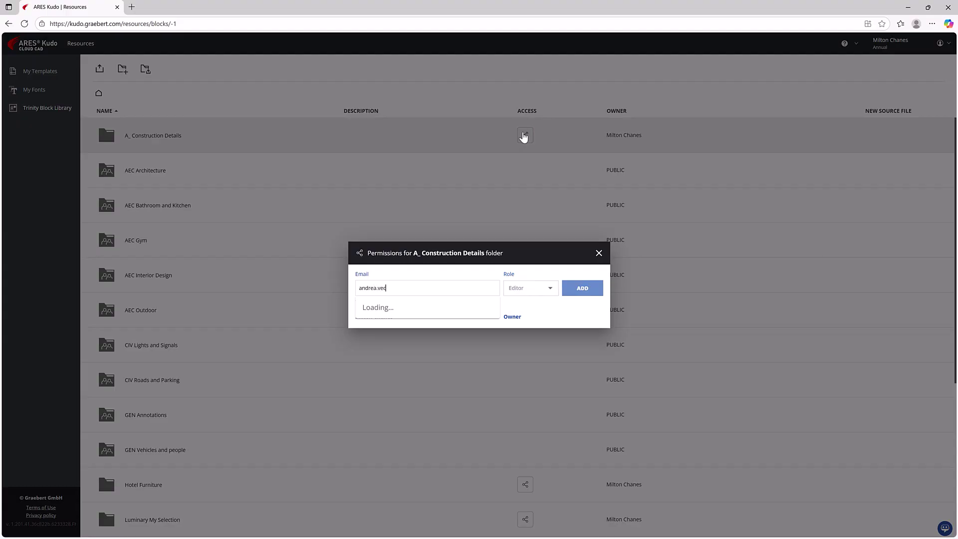
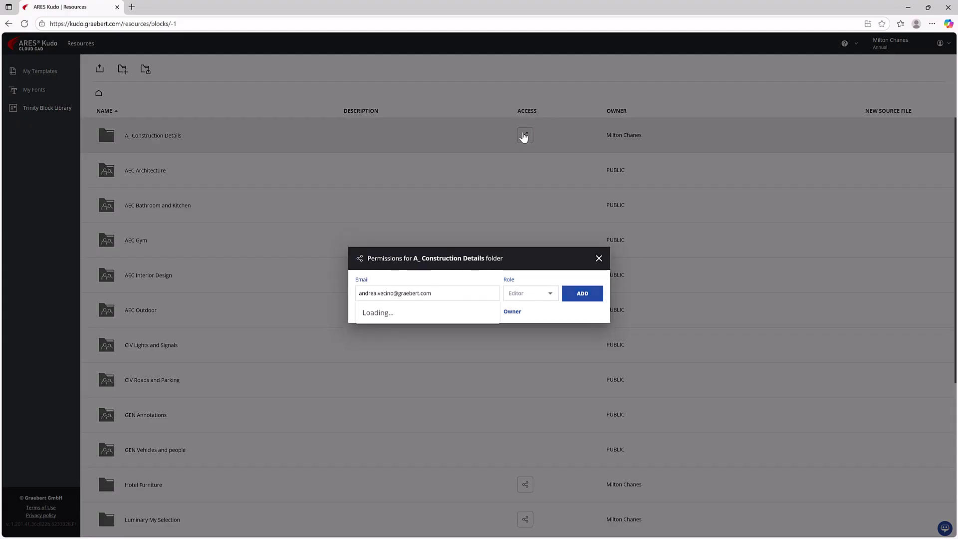
left_click(583, 294)
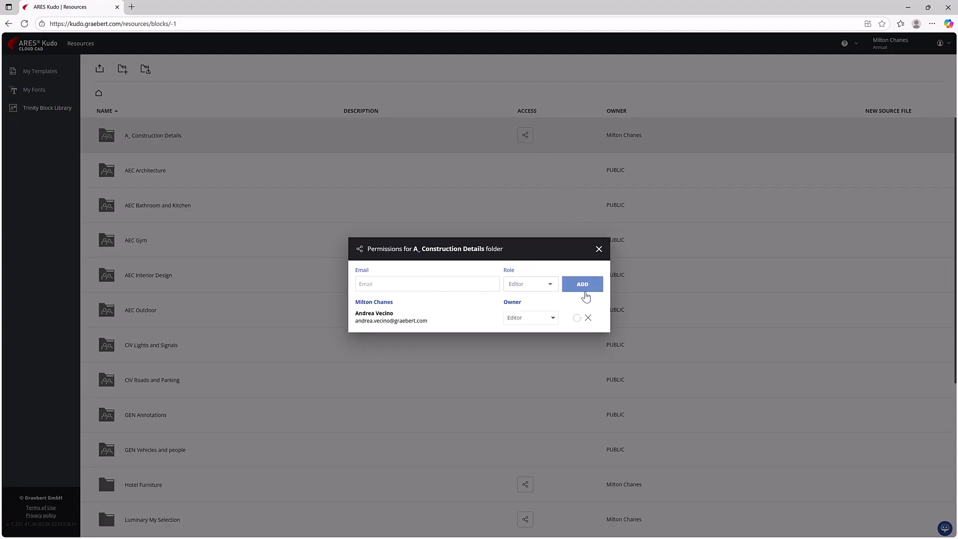